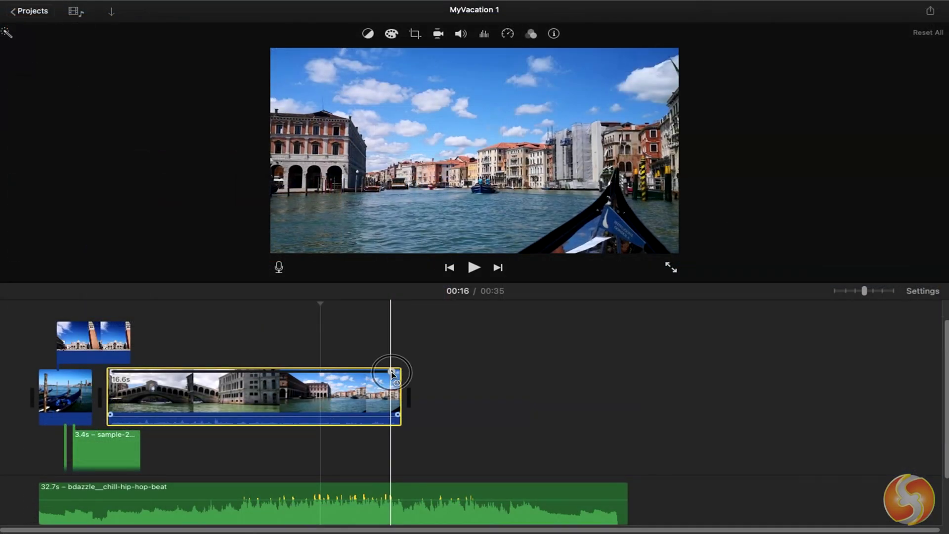
- Lengthen the slow-motion bridge clip in the timeline
{"action": "left_click_drag", "start_coordinate": [392, 370], "coordinate": [540, 375]}
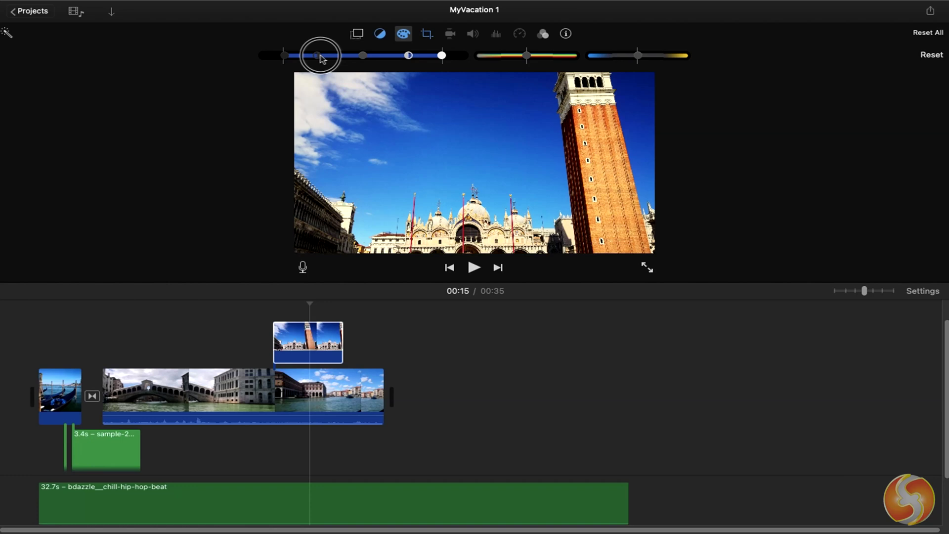
- Darken the bell-tower overlay photo with the Color Balance shadows slider
{"action": "left_click_drag", "start_coordinate": [321, 56], "coordinate": [333, 57]}
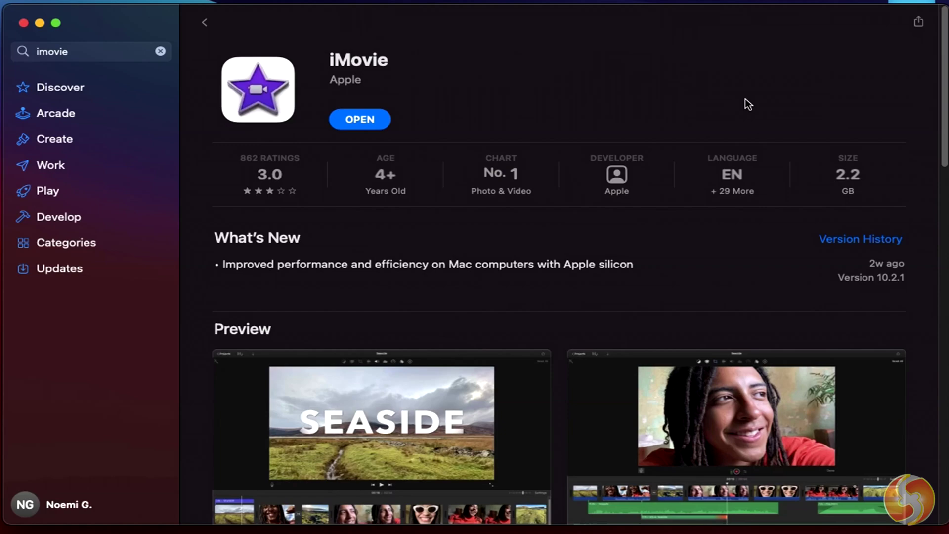
- Scroll iMovie's App Store page down to Information, showing 2.2 GB and MacBook Air compatibility
{"action": "scroll", "coordinate": [556, 213], "scroll_direction": "down", "scroll_amount": 7}
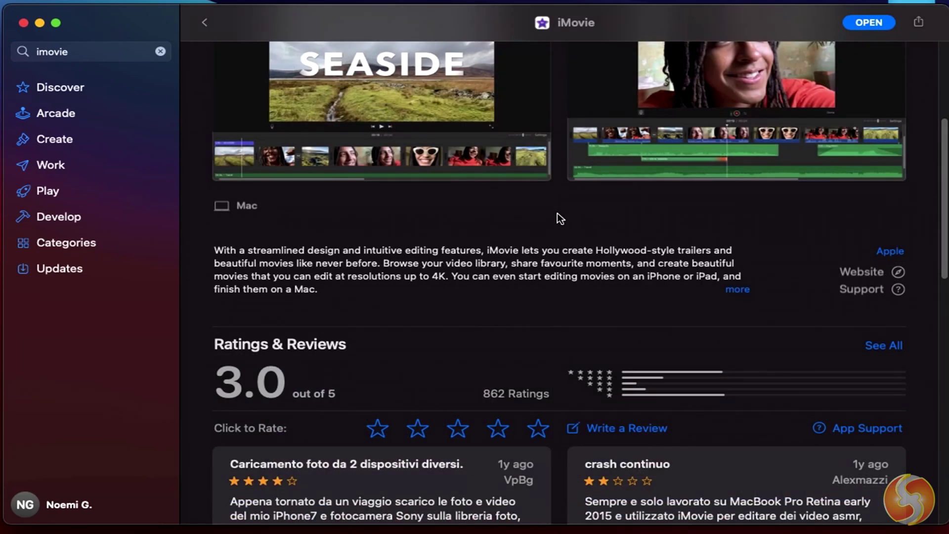
{"action": "scroll", "coordinate": [557, 213], "scroll_direction": "down", "scroll_amount": 2}
{"action": "scroll", "coordinate": [606, 213], "scroll_direction": "down", "scroll_amount": 3}
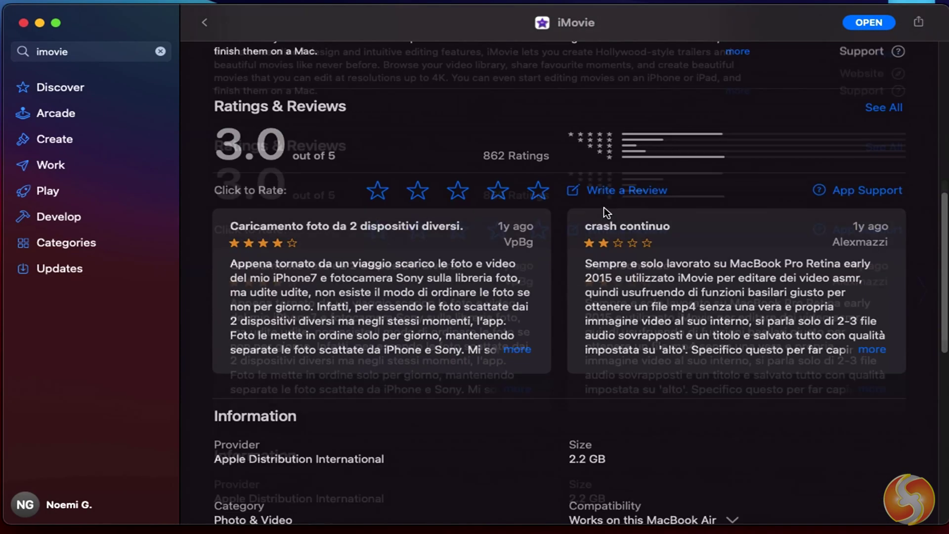
{"action": "scroll", "coordinate": [606, 213], "scroll_direction": "down", "scroll_amount": 2}
{"action": "scroll", "coordinate": [604, 214], "scroll_direction": "down", "scroll_amount": 4}
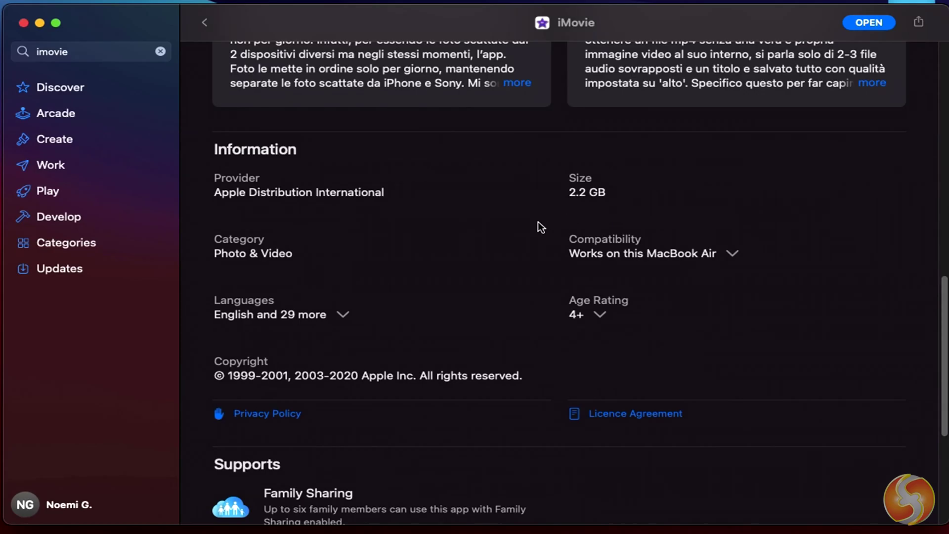
- Launch iMovie from Launchpad, dismiss MyMovie's options menu, and switch to the Media library
{"action": "key", "text": "F4"}
{"action": "left_click", "coordinate": [599, 246]}
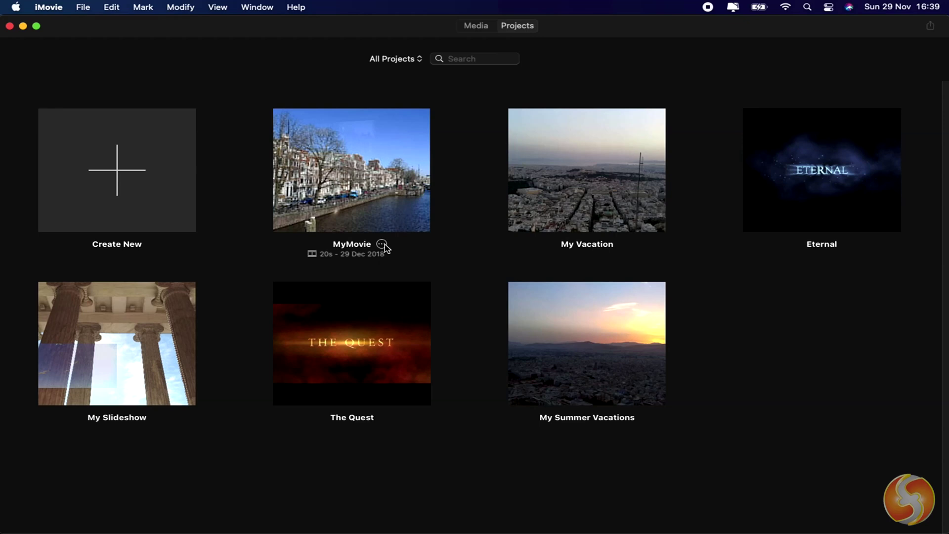
{"action": "left_click", "coordinate": [381, 244]}
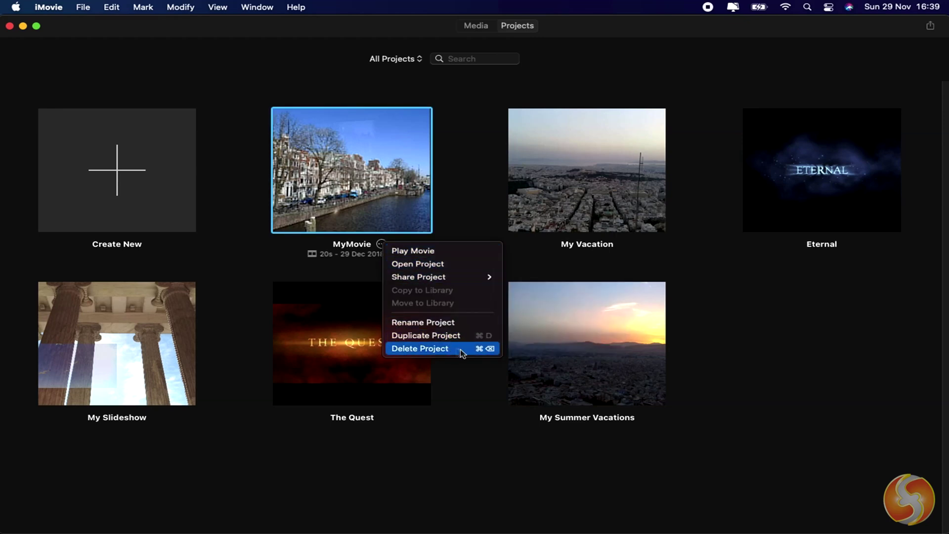
{"action": "key", "text": "Escape"}
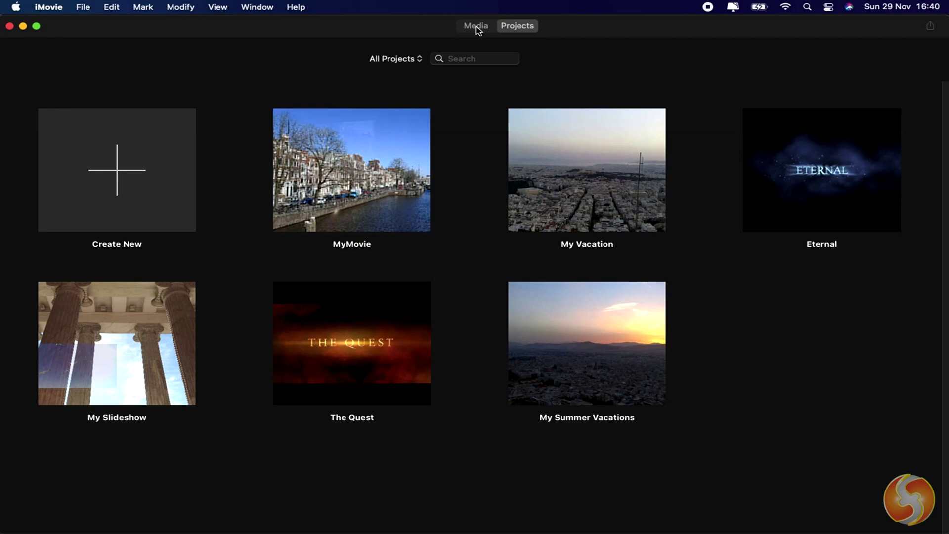
{"action": "left_click", "coordinate": [477, 29]}
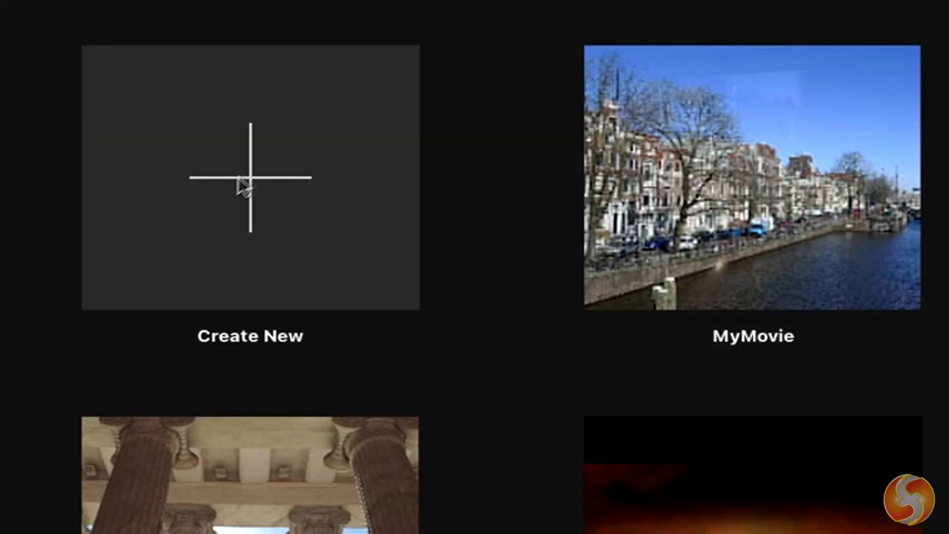
- Create a new Movie project named MyVacation
{"action": "left_click", "coordinate": [250, 218]}
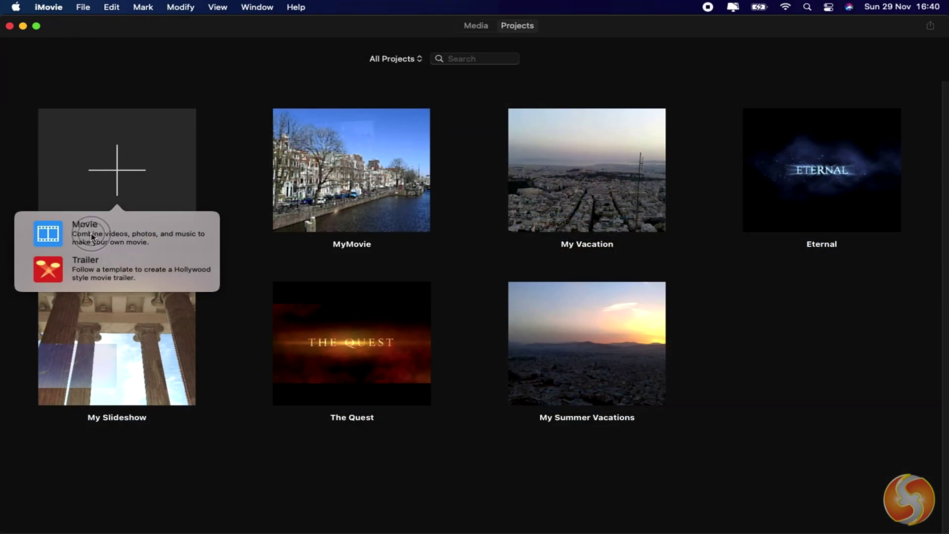
{"action": "left_click", "coordinate": [91, 235]}
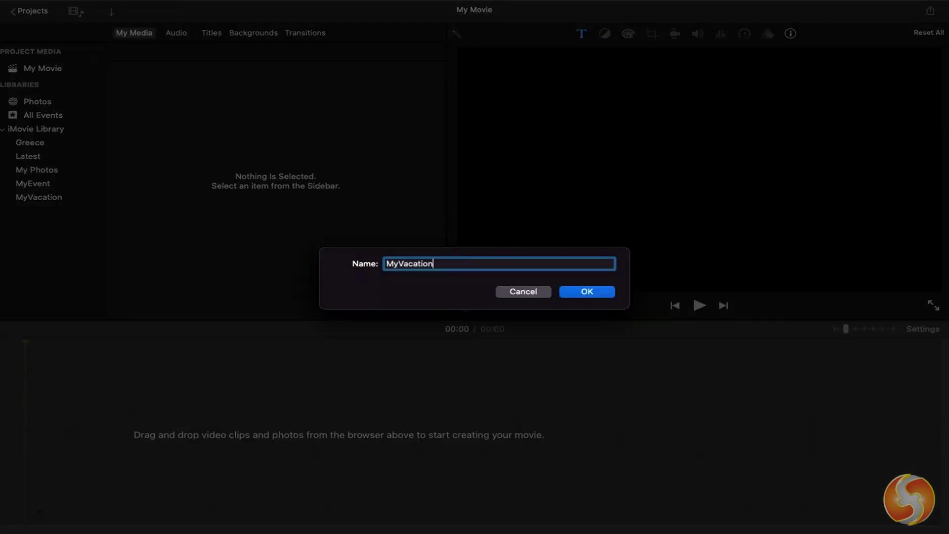
{"action": "left_click", "coordinate": [585, 293]}
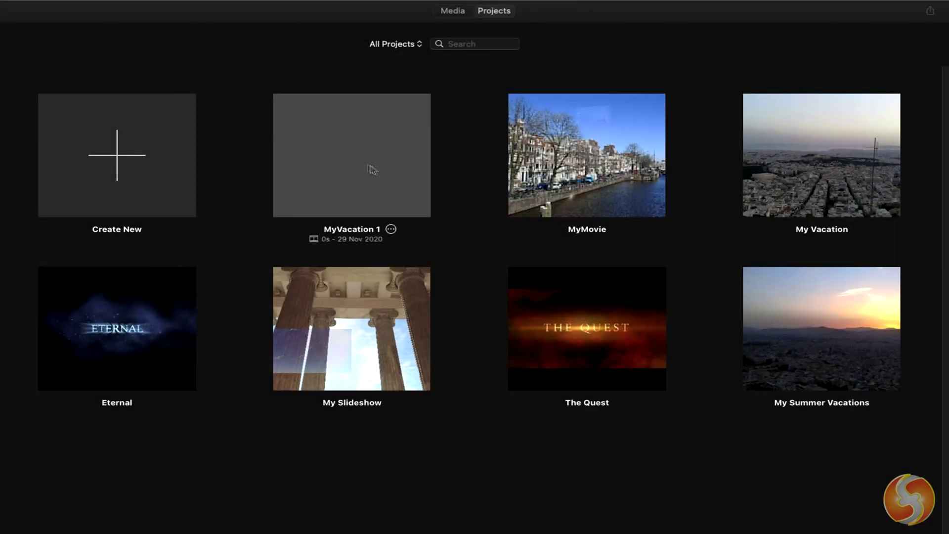
- Add two Venice photos, the bridge video and the chill hip-hop beat to the MyVacation 1 timeline
{"action": "left_click", "coordinate": [376, 185]}
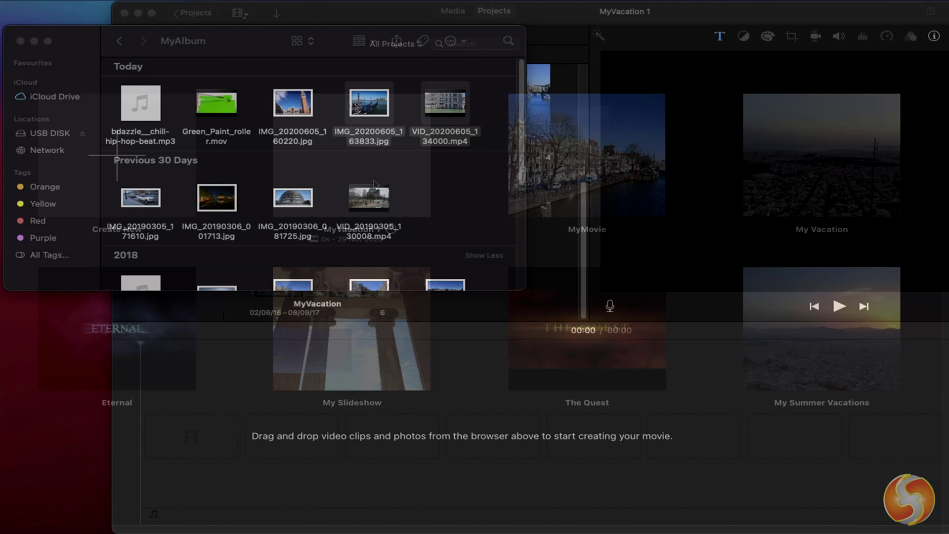
{"action": "left_click", "coordinate": [301, 103]}
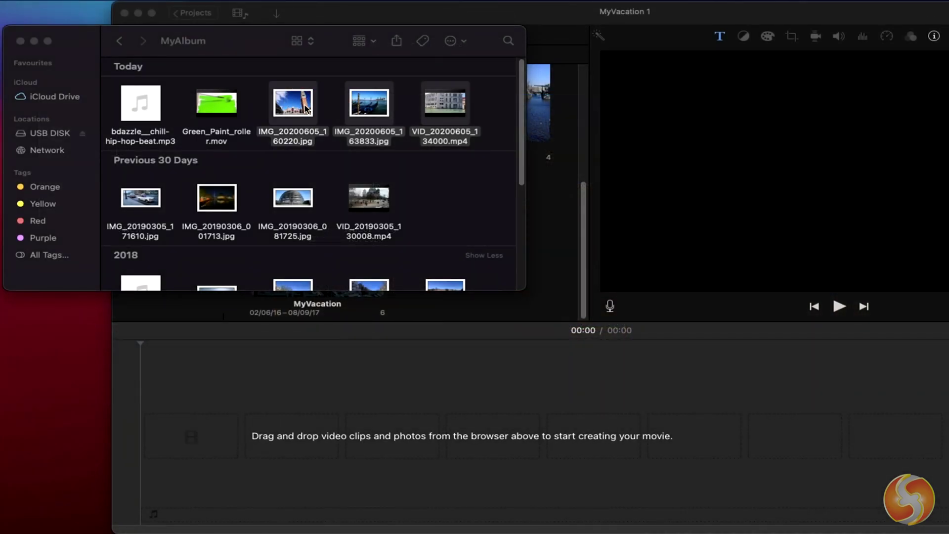
{"action": "left_click_drag", "start_coordinate": [298, 105], "coordinate": [253, 359]}
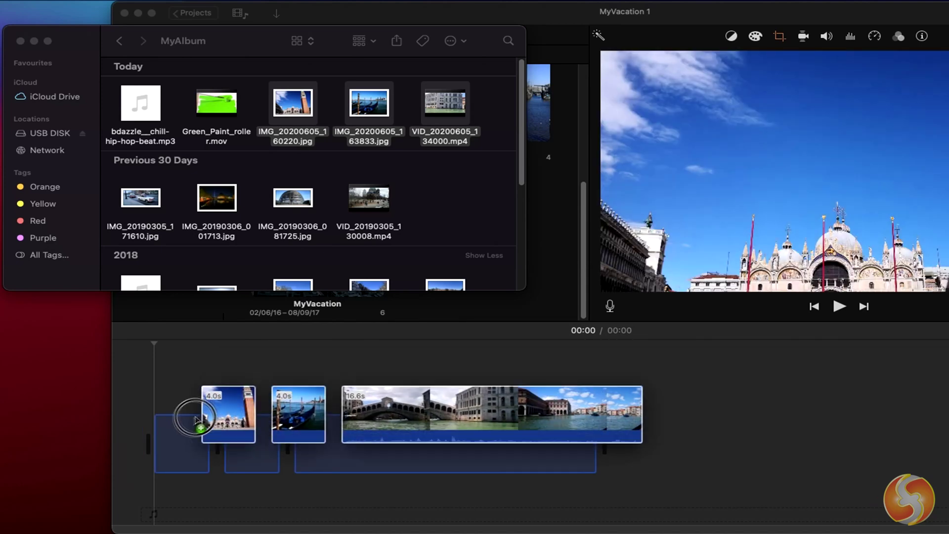
{"action": "left_click_drag", "start_coordinate": [238, 379], "coordinate": [164, 435]}
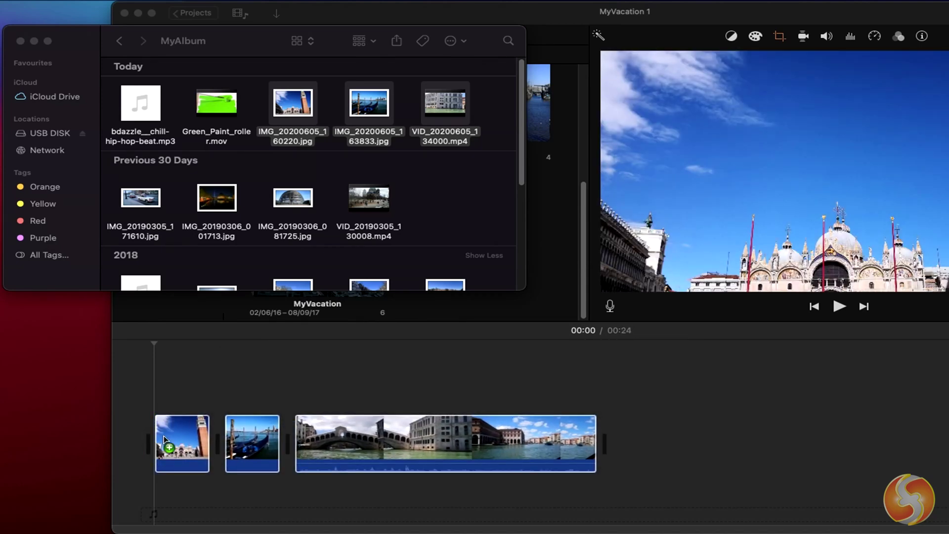
{"action": "left_click", "coordinate": [138, 112]}
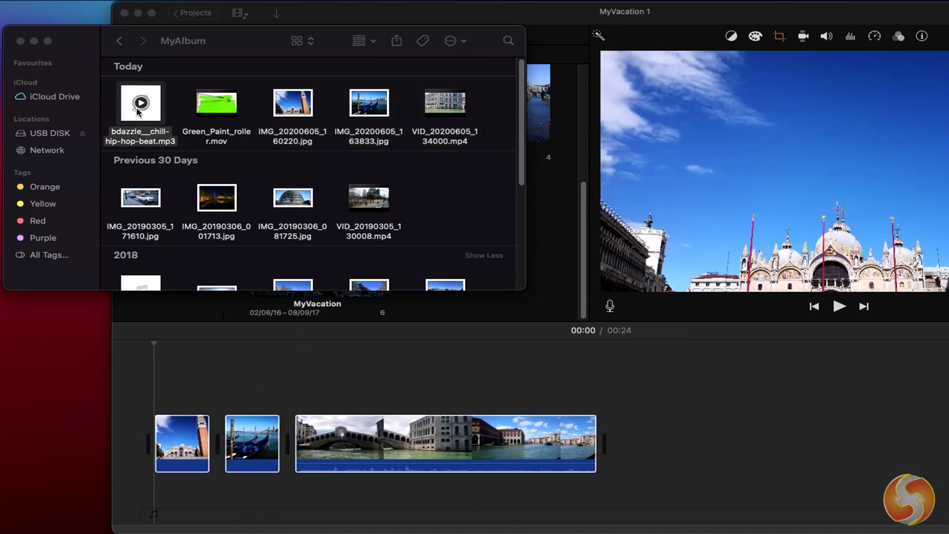
{"action": "mouse_move", "coordinate": [153, 113]}
{"action": "left_mouse_down"}
{"action": "mouse_move", "coordinate": [210, 469]}
{"action": "mouse_move", "coordinate": [151, 512]}
{"action": "left_mouse_up"}
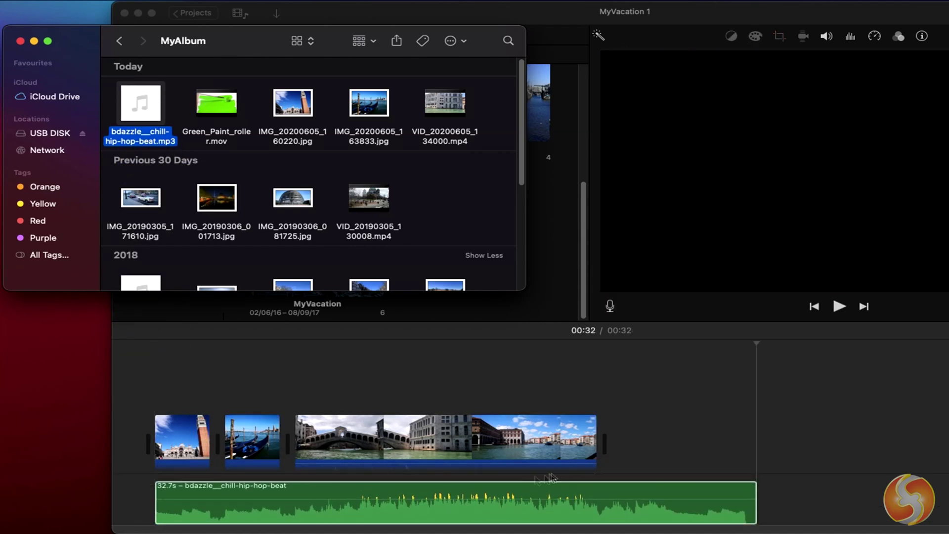
- Close the album window and add the Silverware on Glass, Toast audio to the timeline
{"action": "left_click", "coordinate": [20, 41]}
{"action": "left_click", "coordinate": [37, 158]}
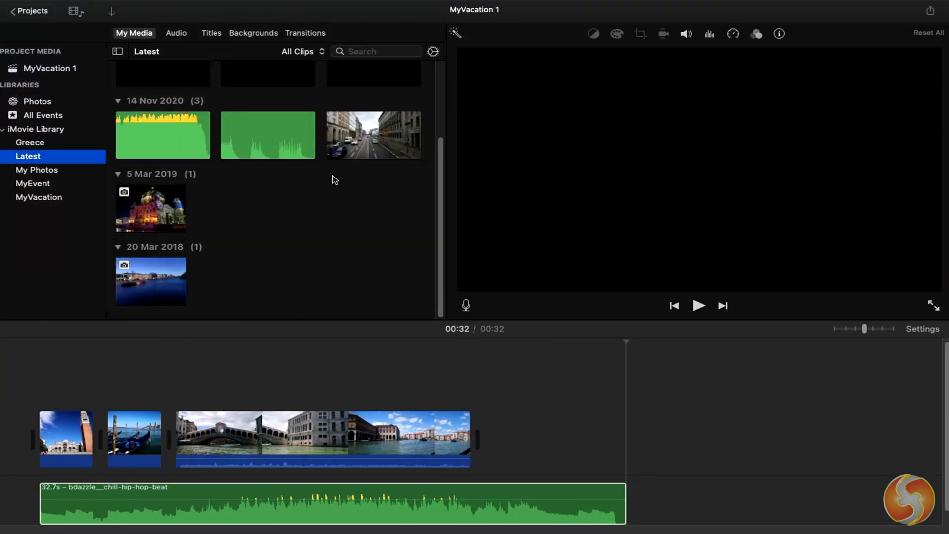
{"action": "scroll", "coordinate": [334, 180], "scroll_direction": "up", "scroll_amount": 5}
{"action": "left_click_drag", "start_coordinate": [268, 241], "coordinate": [554, 468]}
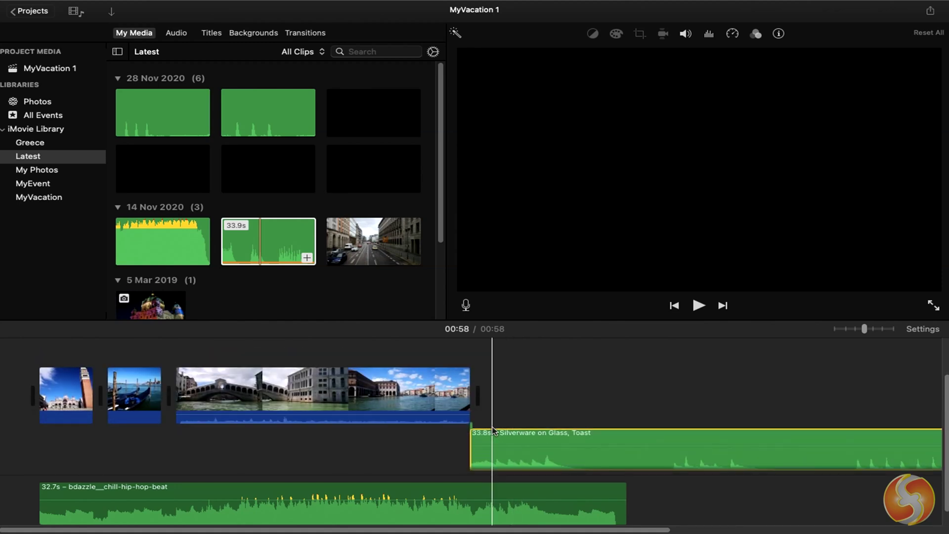
- Browse the Audio library's GarageBand collection and the available backgrounds
{"action": "left_click", "coordinate": [187, 33]}
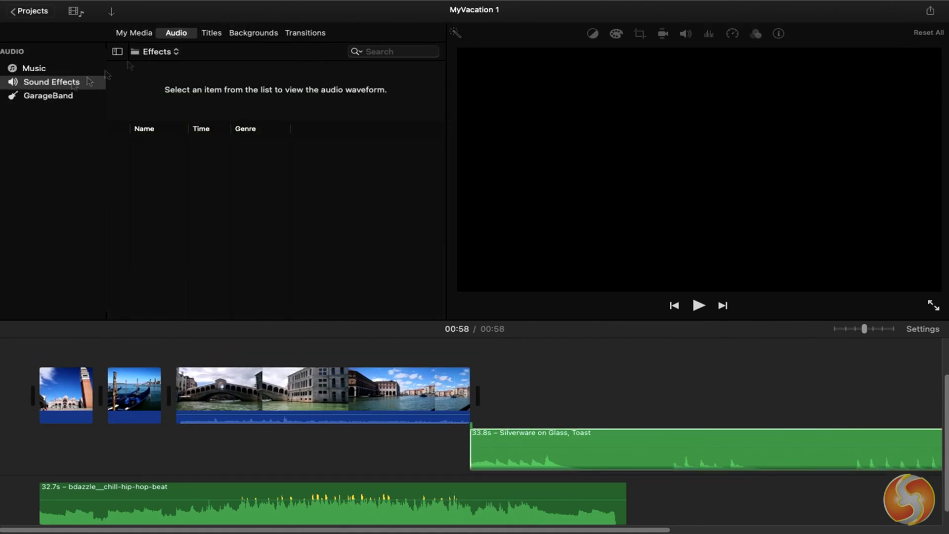
{"action": "left_click", "coordinate": [42, 98]}
{"action": "left_click", "coordinate": [254, 33]}
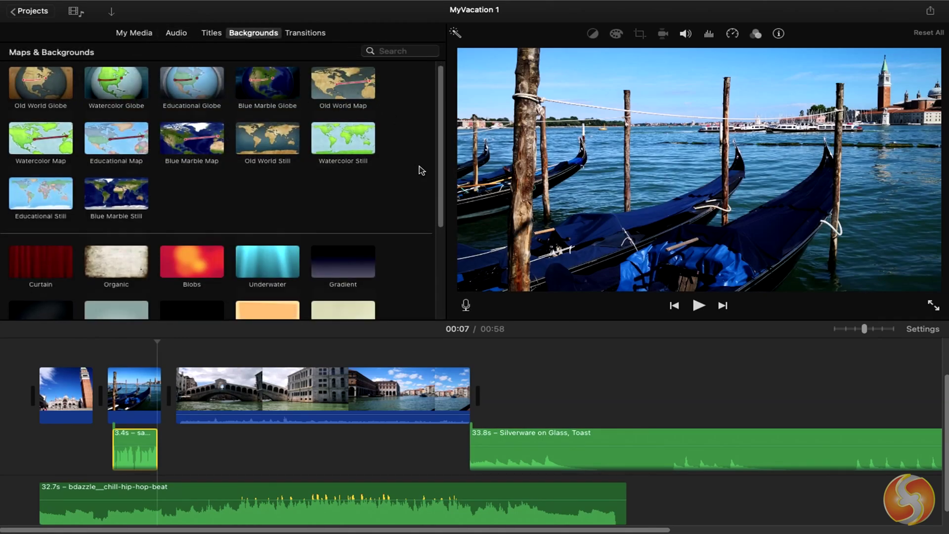
{"action": "scroll", "coordinate": [422, 170], "scroll_direction": "down", "scroll_amount": 3}
{"action": "scroll", "coordinate": [422, 169], "scroll_direction": "down", "scroll_amount": 2}
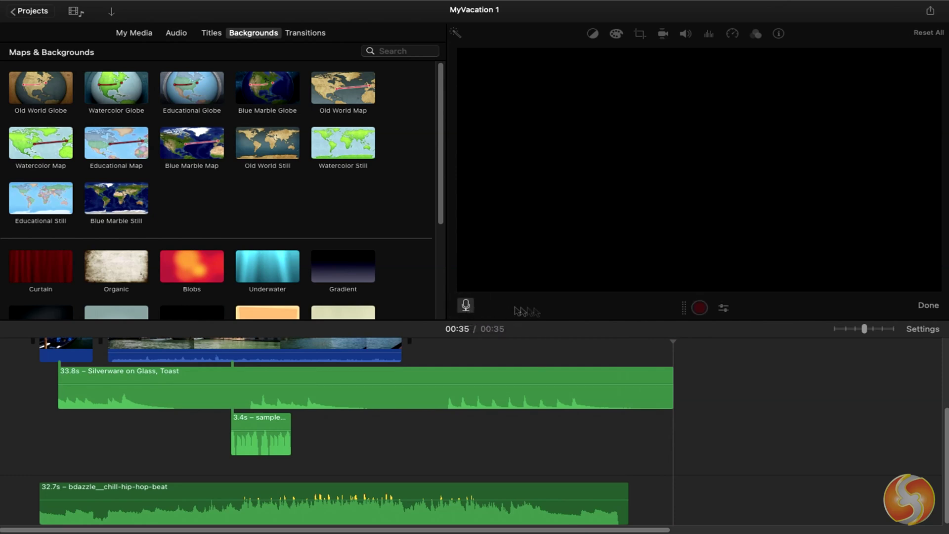
- Record a 5.6-second voiceover clip using the Built-in Microphone as input
{"action": "left_click", "coordinate": [723, 310]}
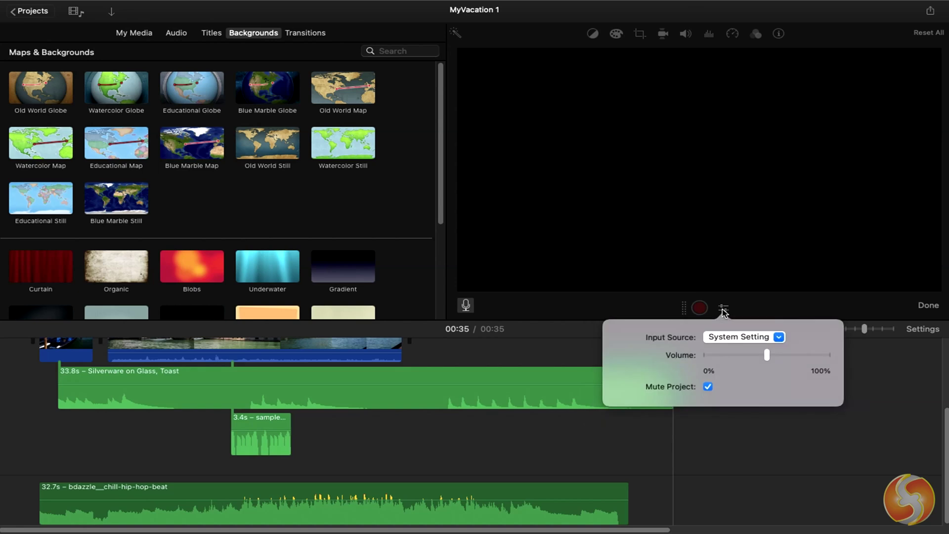
{"action": "left_click", "coordinate": [774, 336]}
{"action": "left_click", "coordinate": [765, 390]}
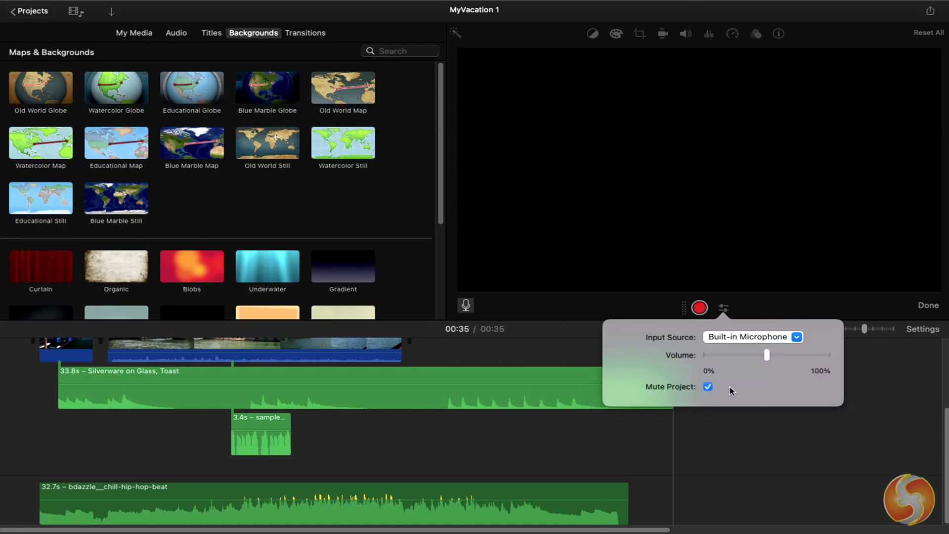
{"action": "left_click", "coordinate": [750, 302]}
{"action": "left_click", "coordinate": [700, 308]}
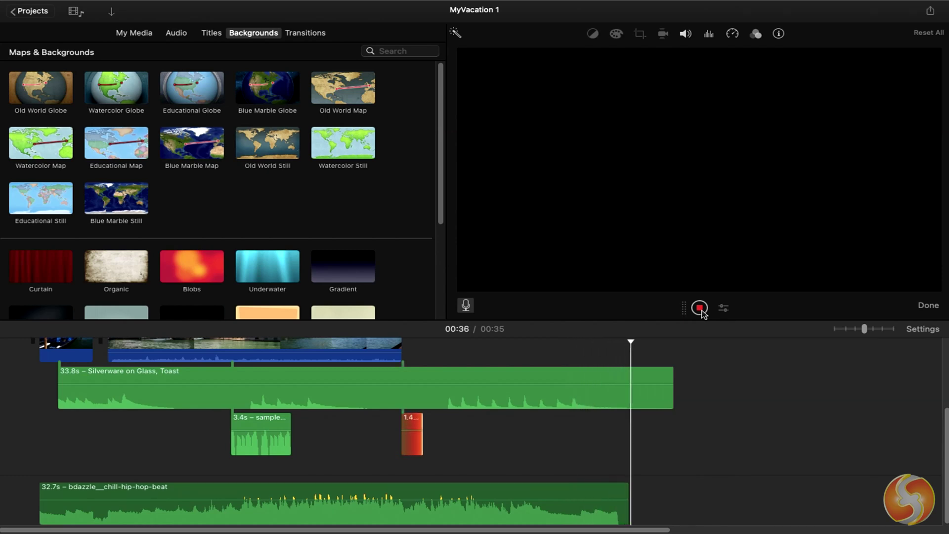
{"action": "left_click", "coordinate": [700, 308]}
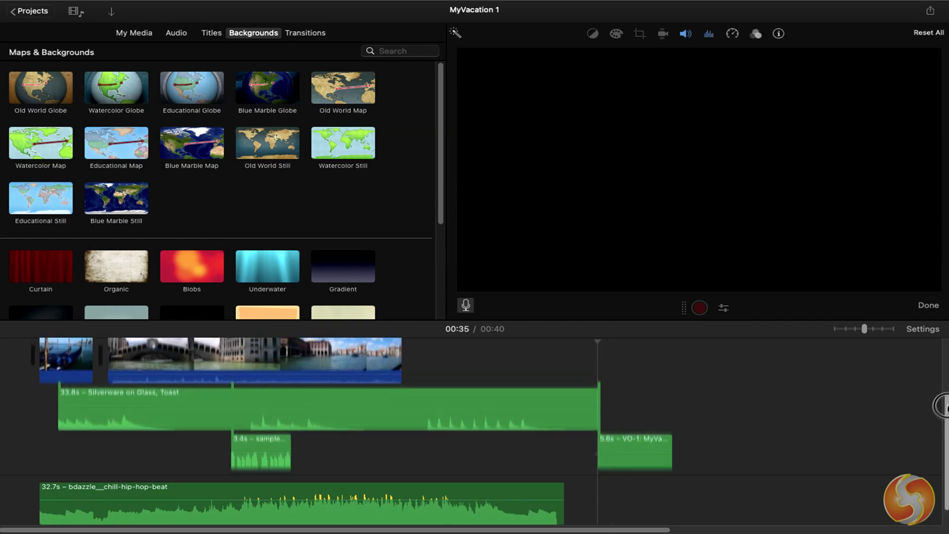
- Return to the MyVacation 1 project media and zoom the timeline out to fit the 40-second movie
{"action": "left_click_drag", "start_coordinate": [945, 410], "coordinate": [945, 373]}
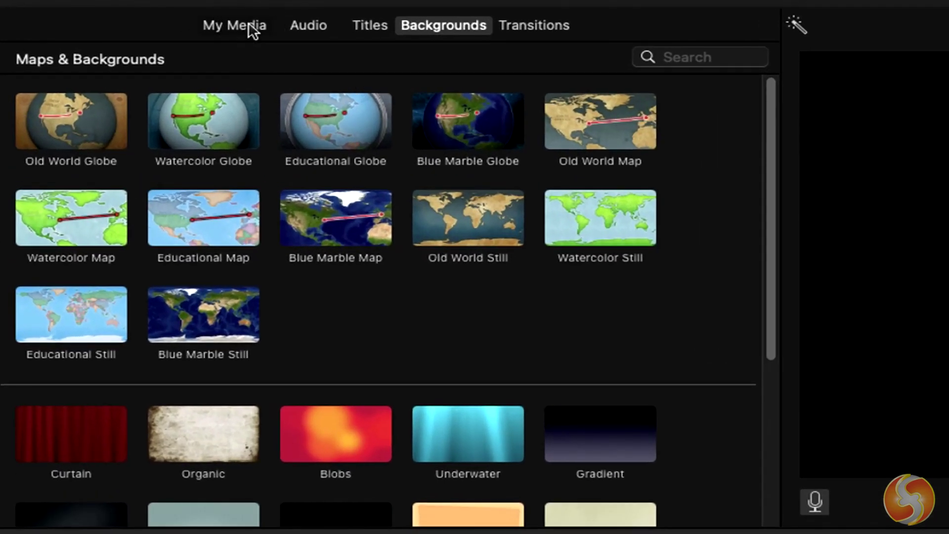
{"action": "left_click", "coordinate": [251, 30]}
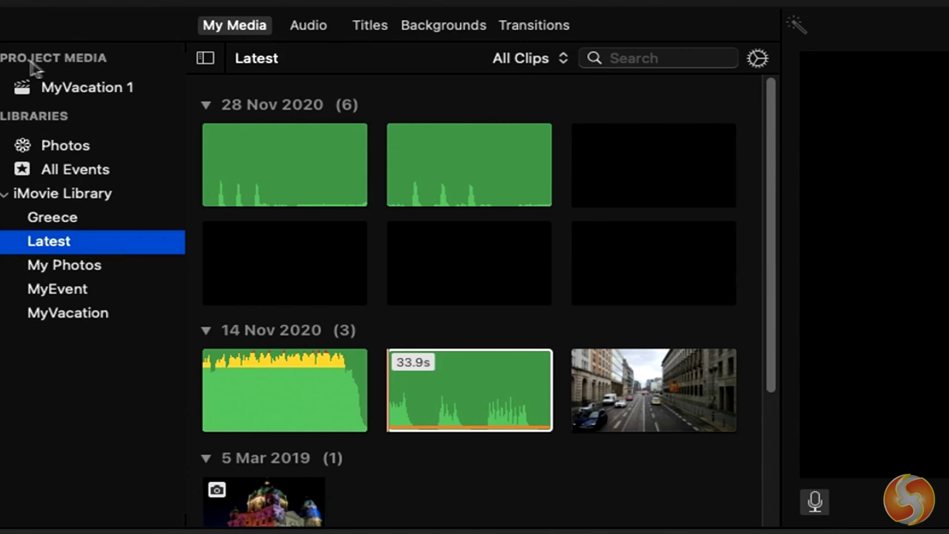
{"action": "left_click", "coordinate": [77, 92]}
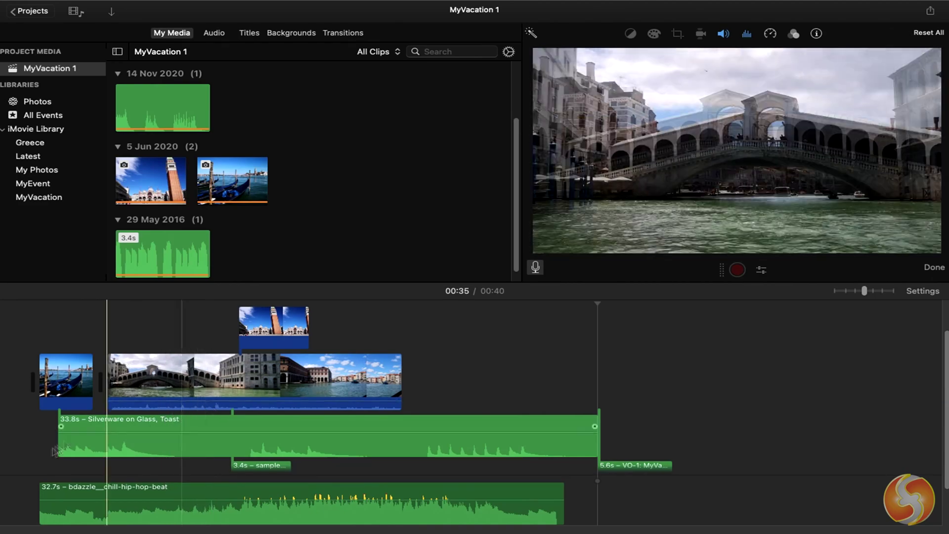
{"action": "mouse_move", "coordinate": [164, 453]}
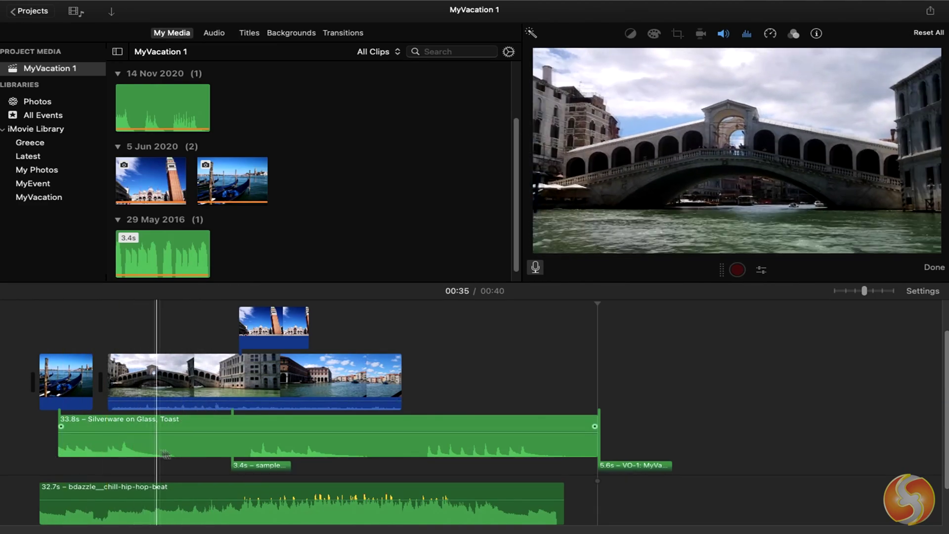
{"action": "mouse_move", "coordinate": [865, 291]}
{"action": "left_mouse_down"}
{"action": "mouse_move", "coordinate": [858, 294]}
{"action": "mouse_move", "coordinate": [895, 297]}
{"action": "mouse_move", "coordinate": [871, 297]}
{"action": "left_mouse_up"}
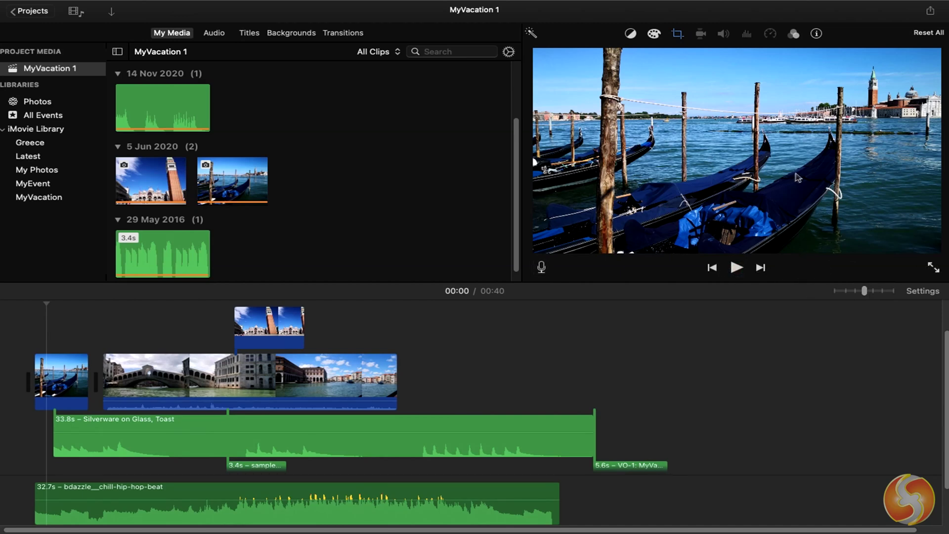
- Hide the media library and play the movie from the start, stopping at the St Mark's cutaway
{"action": "left_click", "coordinate": [78, 15]}
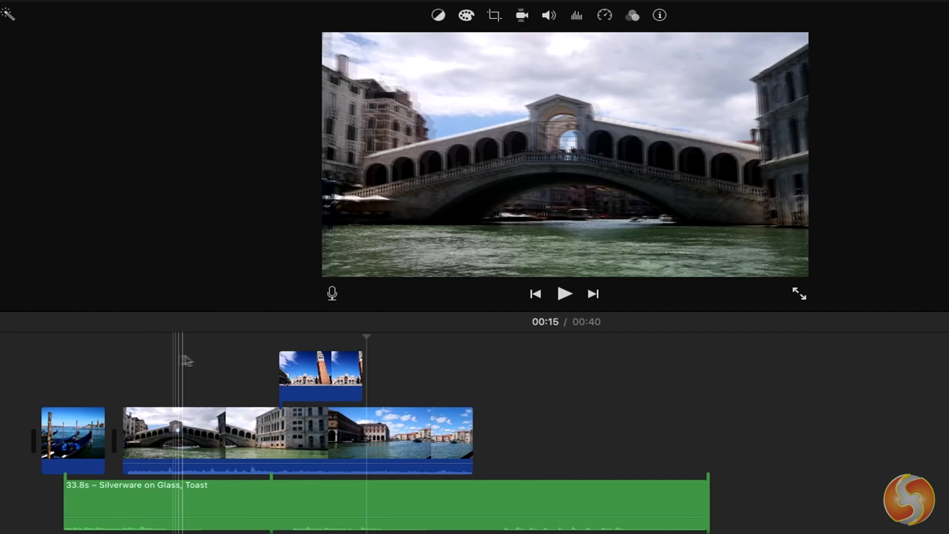
{"action": "left_click", "coordinate": [28, 366]}
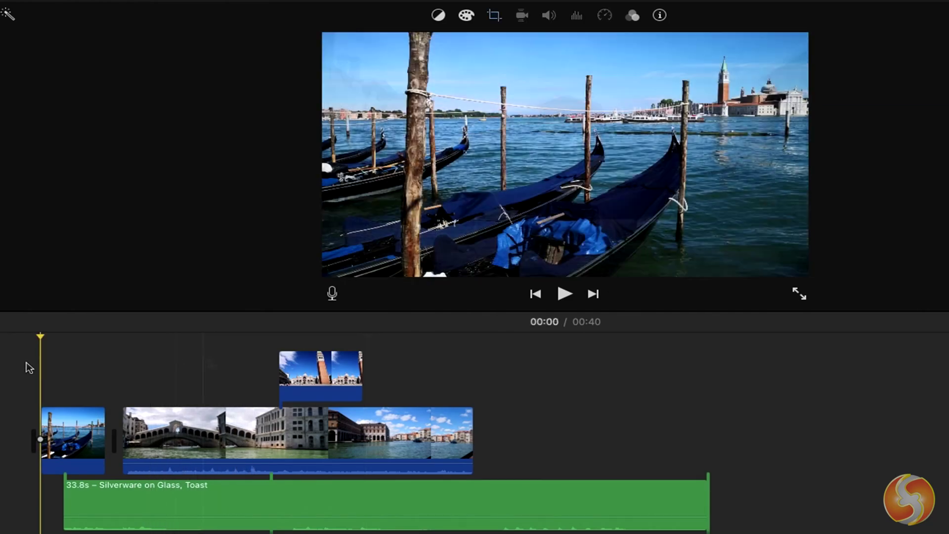
{"action": "key", "text": "space"}
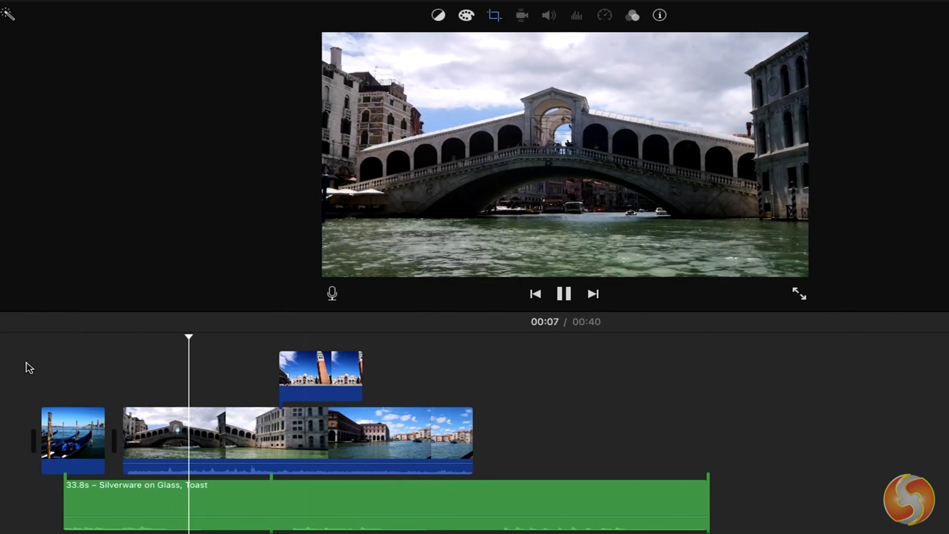
{"action": "left_click", "coordinate": [324, 369]}
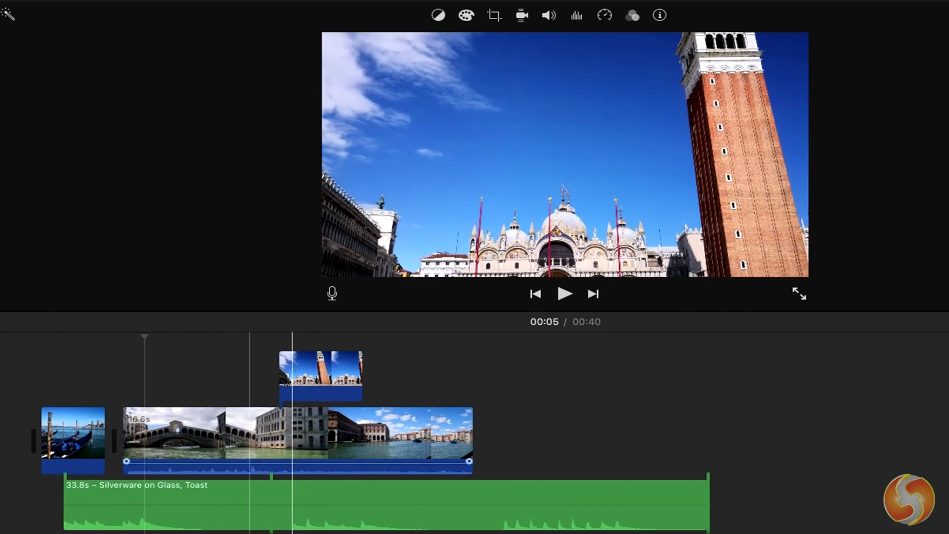
{"action": "mouse_move", "coordinate": [144, 504]}
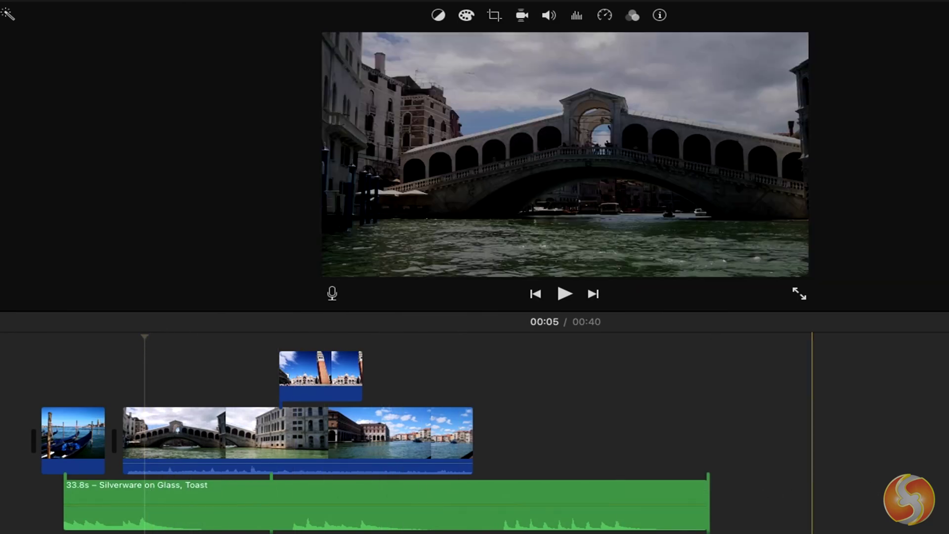
- Scroll down the timeline and select the Rialto clip
{"action": "scroll", "coordinate": [812, 435], "scroll_direction": "down", "scroll_amount": 2}
{"action": "scroll", "coordinate": [812, 435], "scroll_direction": "down", "scroll_amount": 3}
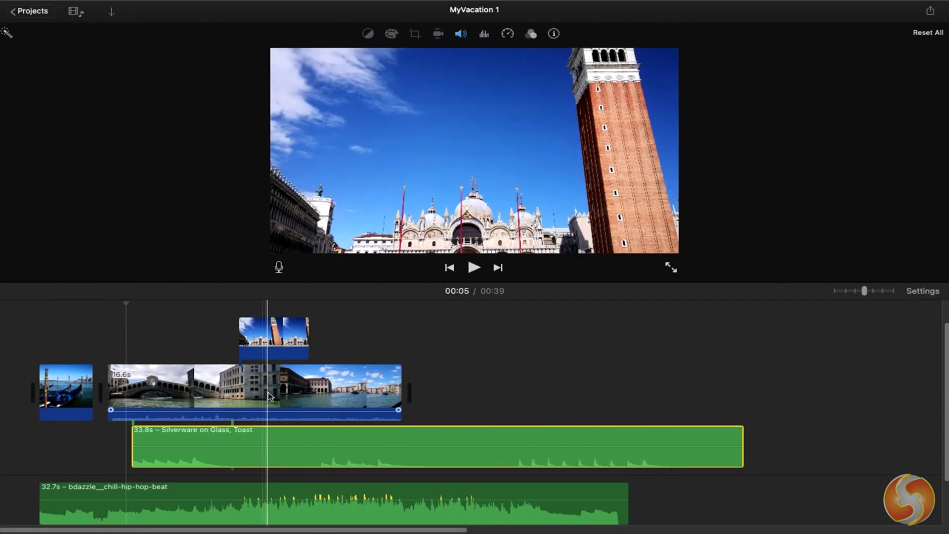
{"action": "left_click", "coordinate": [269, 395]}
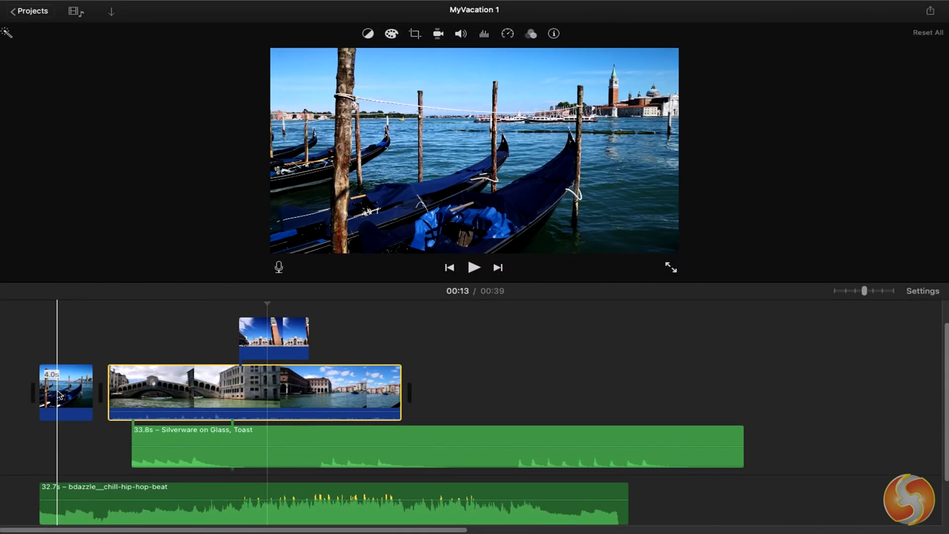
- Move the opening gondola clip and return it to the movie's start
{"action": "left_click", "coordinate": [64, 393]}
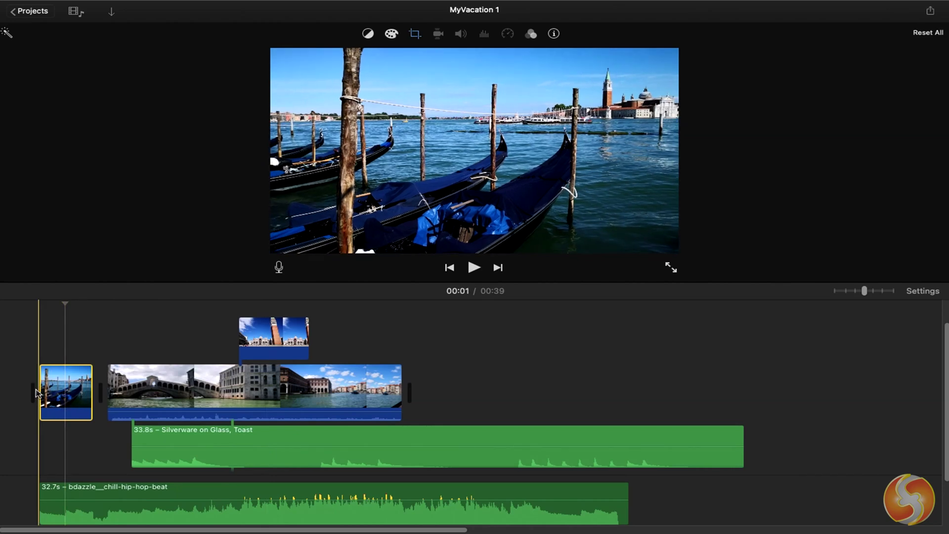
{"action": "mouse_move", "coordinate": [64, 395]}
{"action": "left_mouse_down"}
{"action": "mouse_move", "coordinate": [453, 394]}
{"action": "mouse_move", "coordinate": [440, 394]}
{"action": "left_mouse_up"}
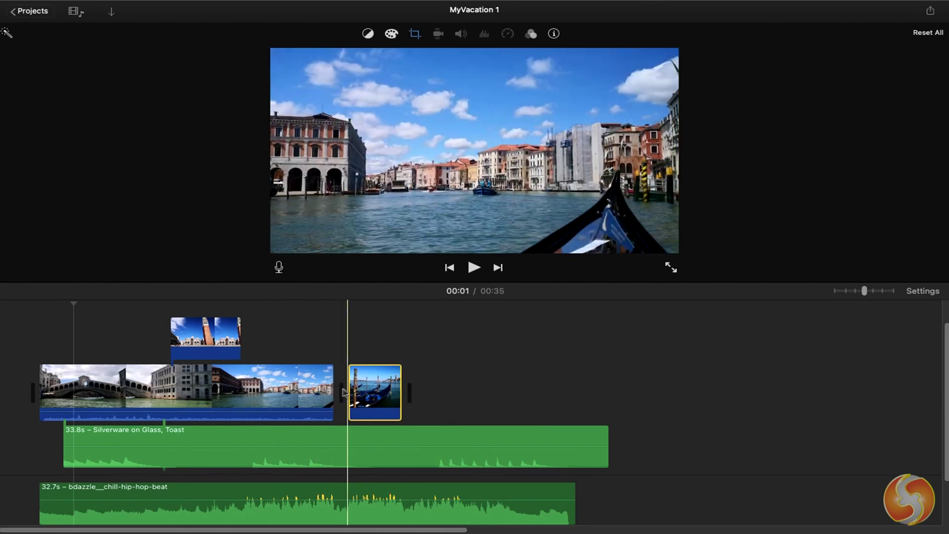
{"action": "left_click_drag", "start_coordinate": [309, 402], "coordinate": [36, 393]}
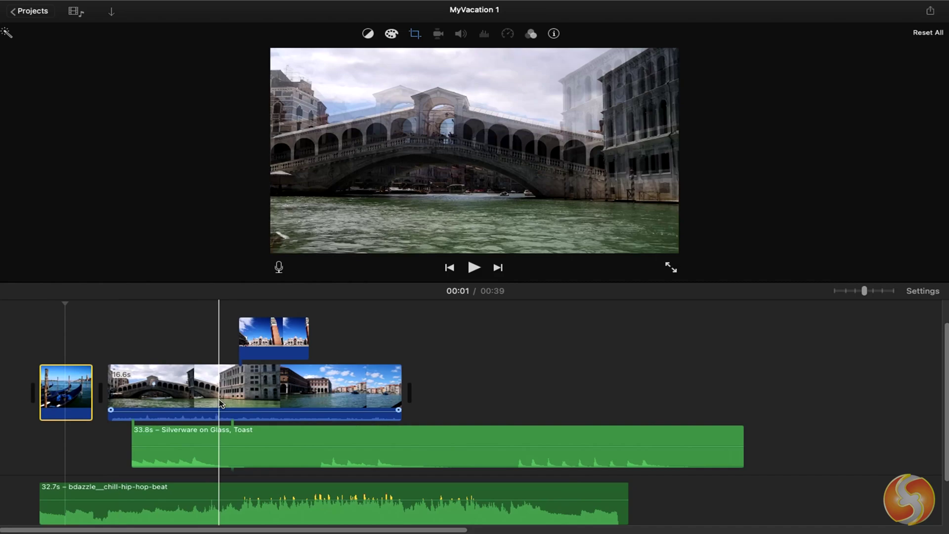
- Slide the St Mark's cutaway later over the Rialto clip's end, then select the music and Rialto clips
{"action": "scroll", "coordinate": [247, 386], "scroll_direction": "up", "scroll_amount": 2}
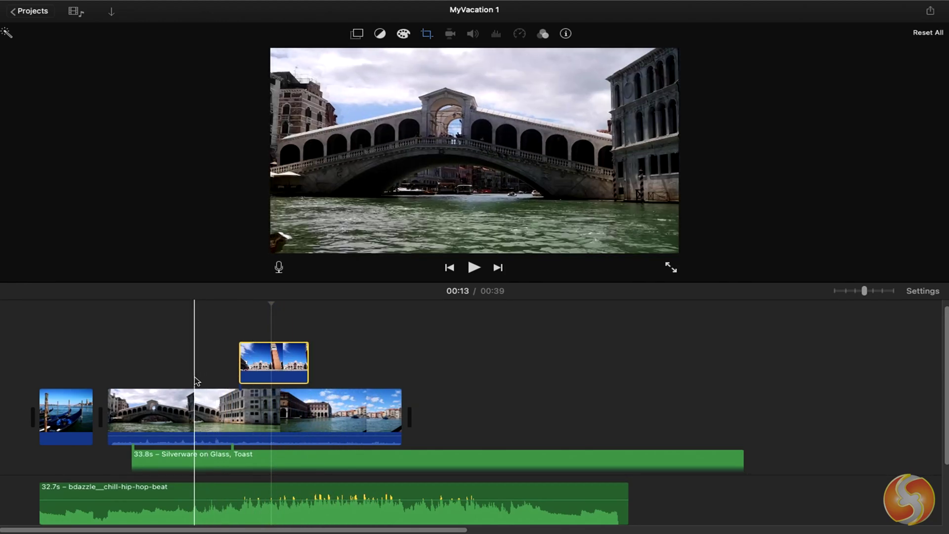
{"action": "mouse_move", "coordinate": [259, 369]}
{"action": "left_mouse_down"}
{"action": "mouse_move", "coordinate": [159, 366]}
{"action": "mouse_move", "coordinate": [366, 366]}
{"action": "left_mouse_up"}
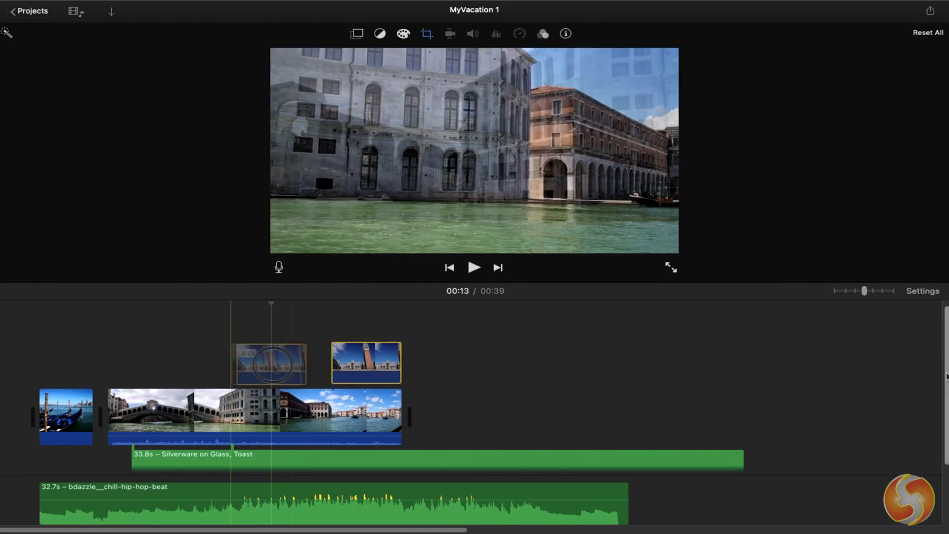
{"action": "left_click_drag", "start_coordinate": [942, 392], "coordinate": [942, 428]}
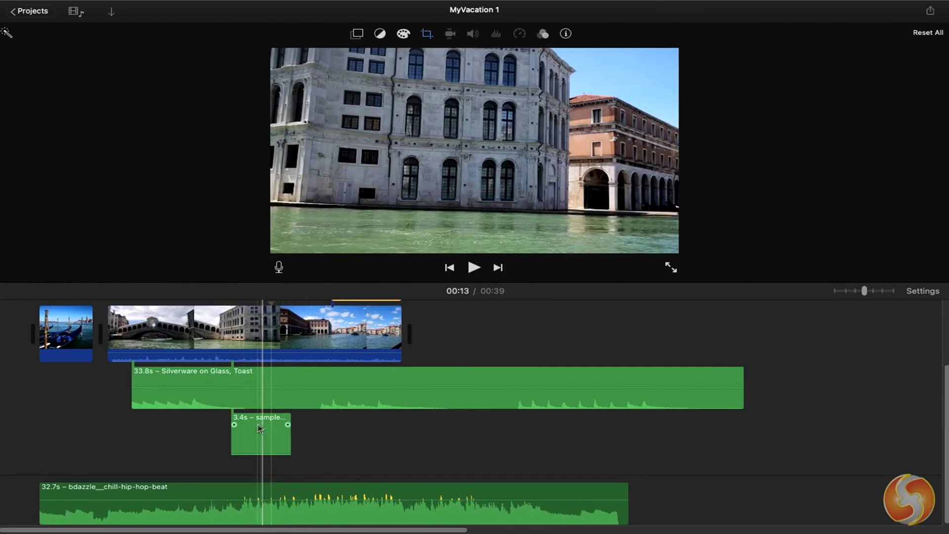
{"action": "left_click", "coordinate": [133, 492]}
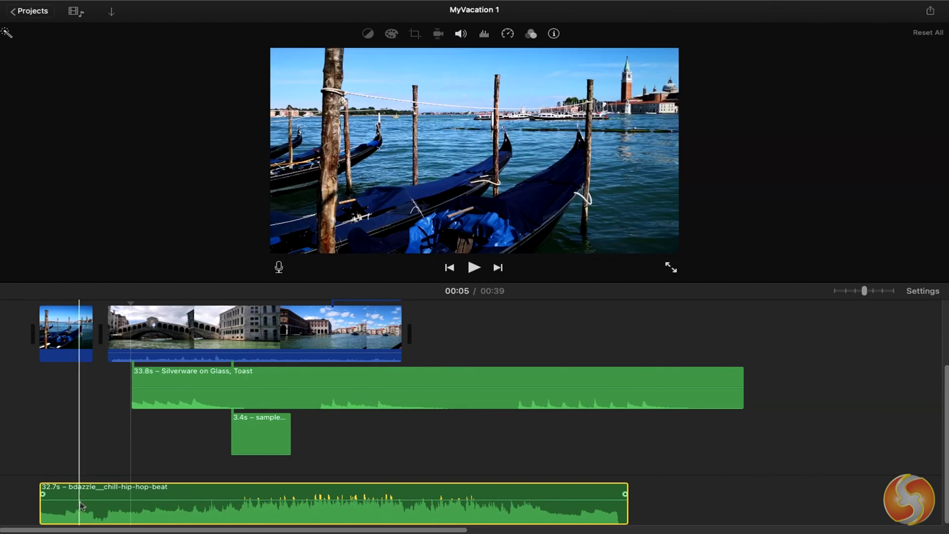
{"action": "left_click", "coordinate": [218, 332]}
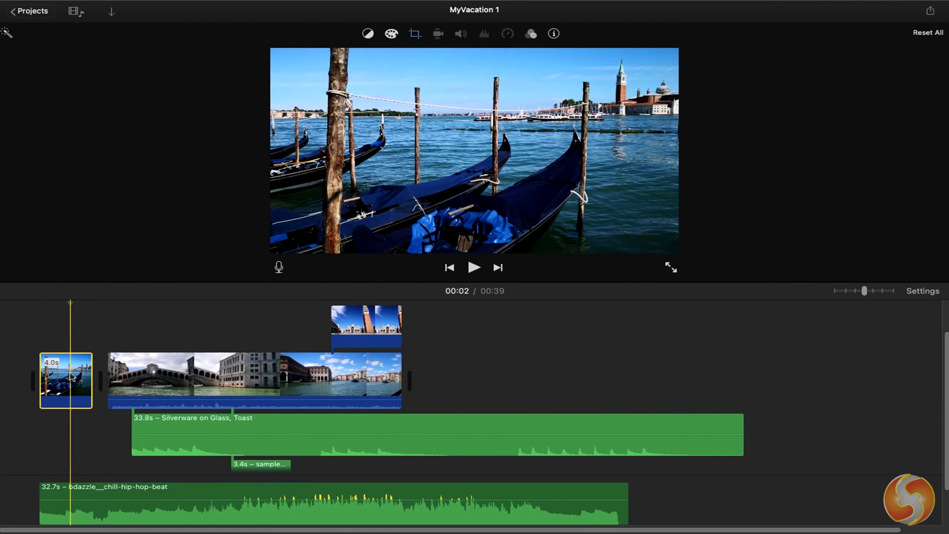
- Place the St Mark's cutaway over the gondola clip and start the Toast sound earlier
{"action": "left_click_drag", "start_coordinate": [65, 381], "coordinate": [465, 380]}
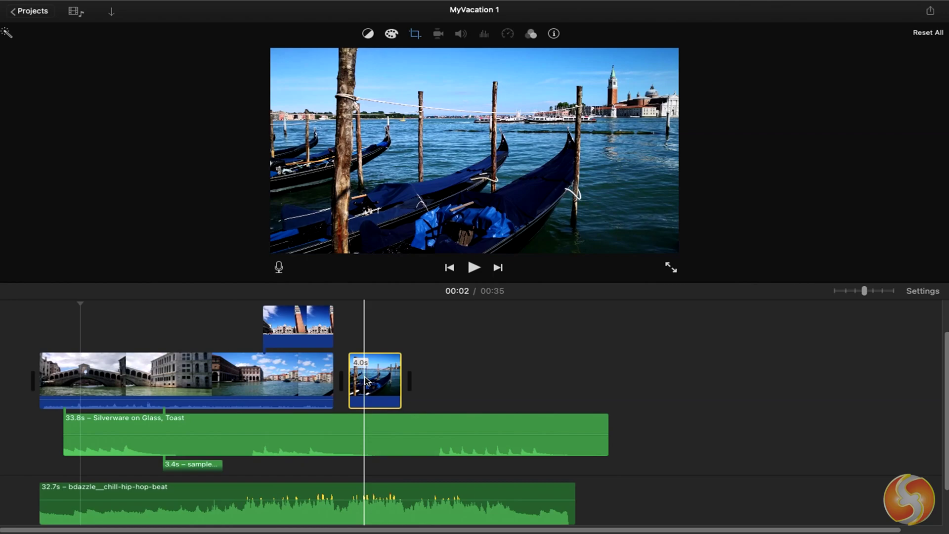
{"action": "left_click_drag", "start_coordinate": [366, 381], "coordinate": [183, 327]}
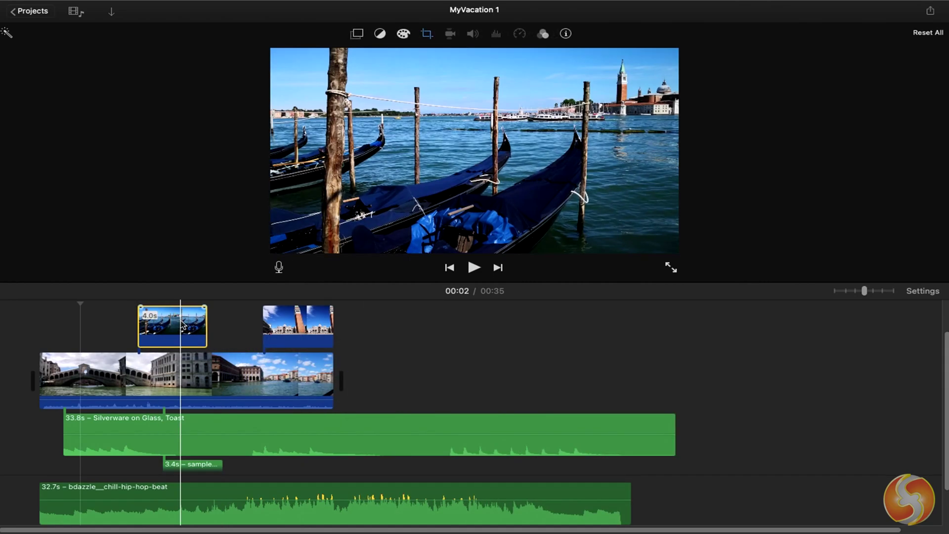
{"action": "key", "text": "super+z"}
{"action": "key", "text": "super+z"}
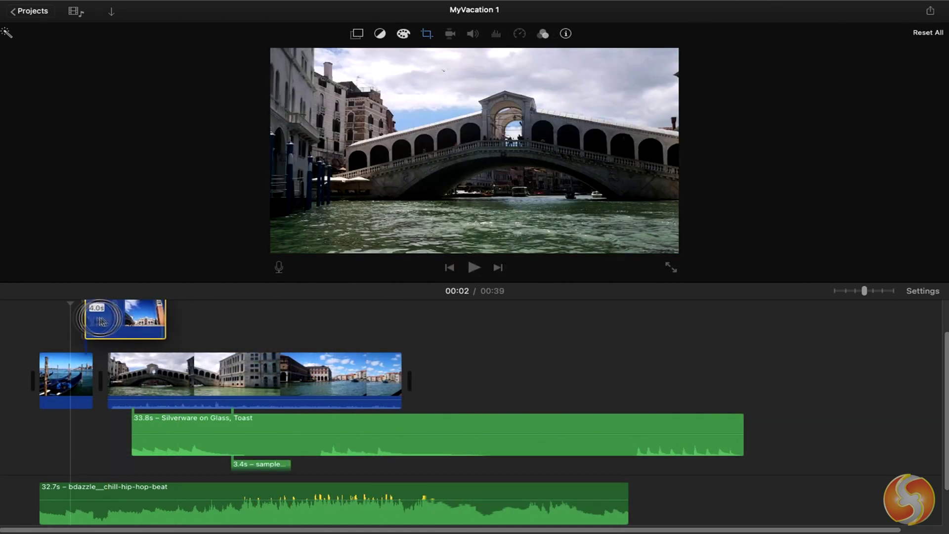
{"action": "left_click_drag", "start_coordinate": [79, 322], "coordinate": [89, 326]}
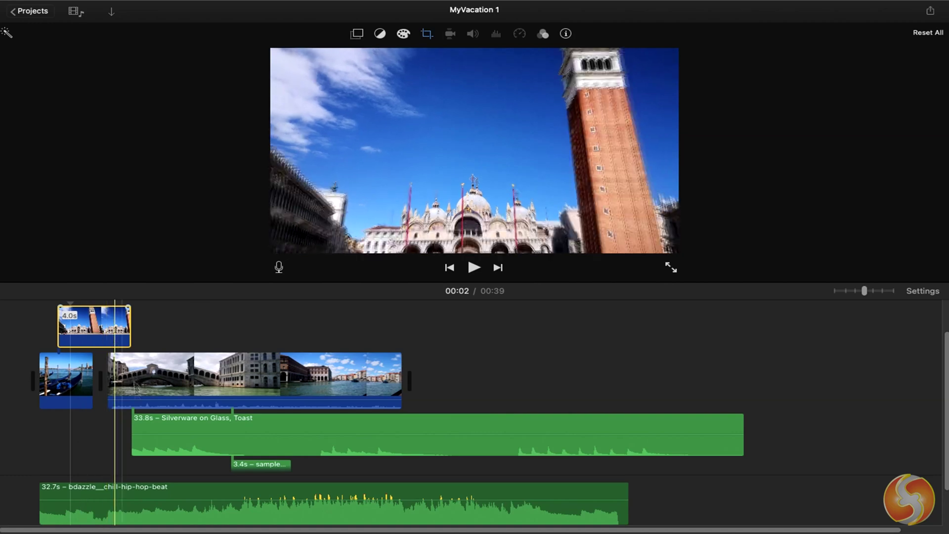
{"action": "mouse_move", "coordinate": [161, 423]}
{"action": "left_mouse_down"}
{"action": "mouse_move", "coordinate": [94, 426]}
{"action": "mouse_move", "coordinate": [99, 417]}
{"action": "left_mouse_up"}
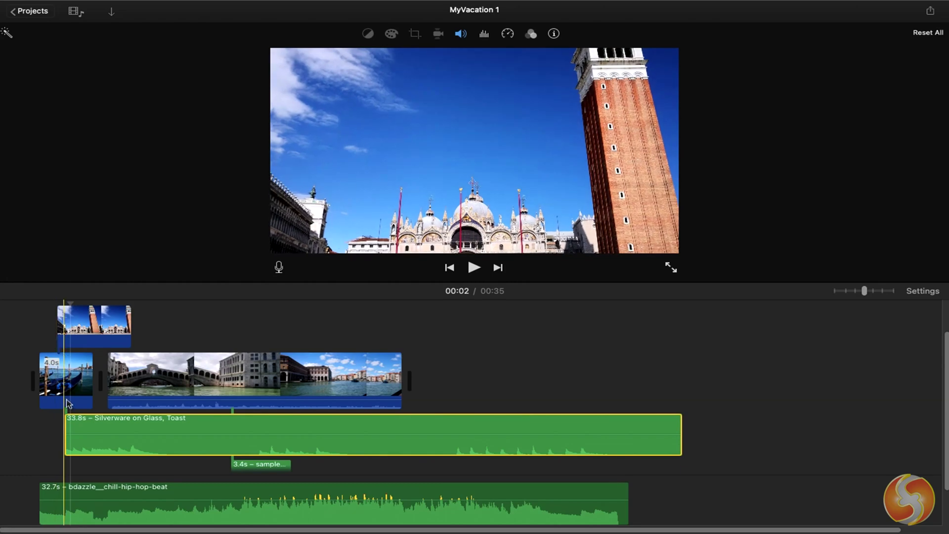
- Reorder the gondola and Rialto clips, lifting the Rialto clip to reposition it
{"action": "left_click_drag", "start_coordinate": [61, 351], "coordinate": [378, 379]}
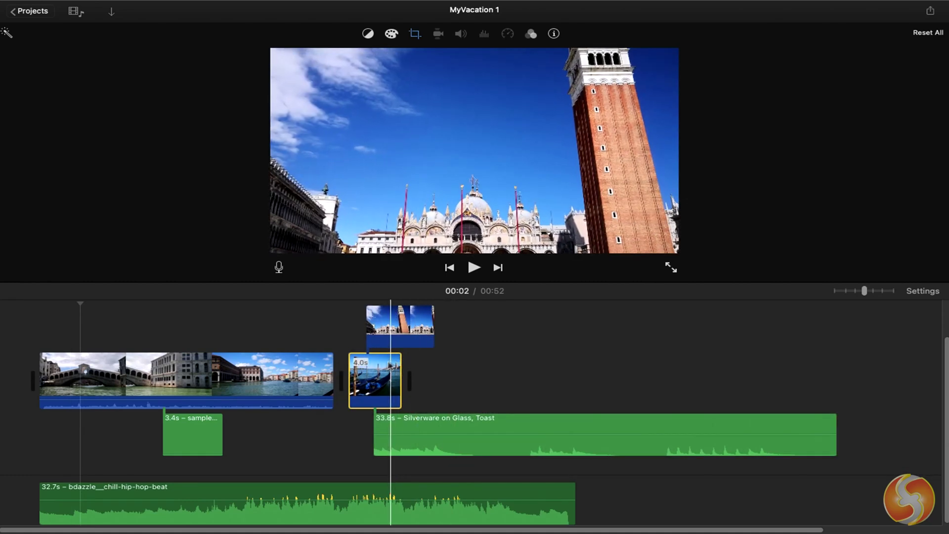
{"action": "mouse_move", "coordinate": [291, 376]}
{"action": "left_mouse_down"}
{"action": "mouse_move", "coordinate": [408, 378]}
{"action": "mouse_move", "coordinate": [327, 371]}
{"action": "left_mouse_up"}
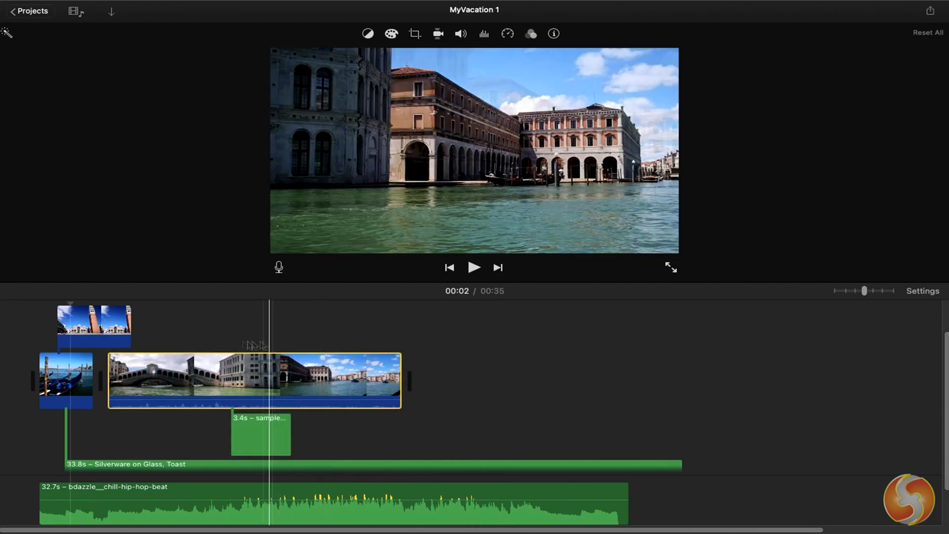
{"action": "left_click_drag", "start_coordinate": [223, 378], "coordinate": [223, 369]}
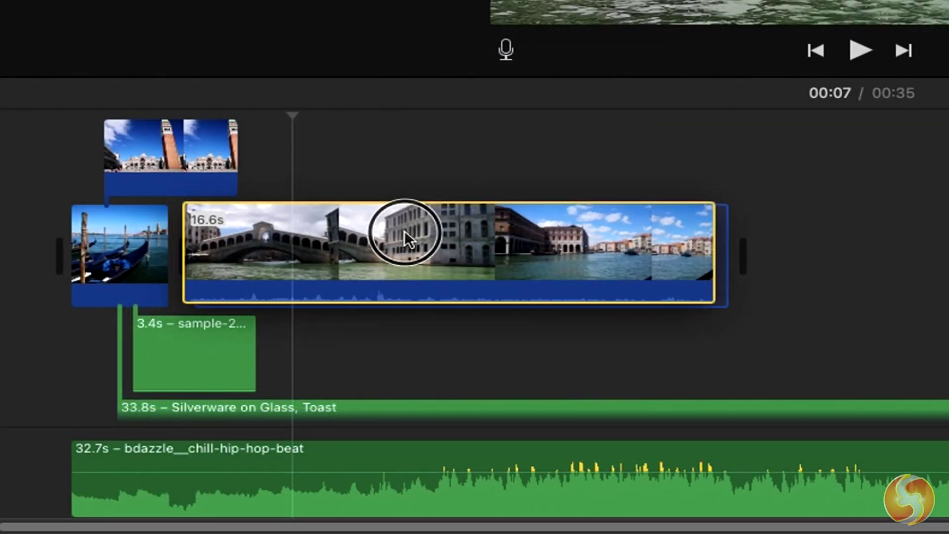
- Put the Rialto clip back, detach its 16.6s audio, then undo so it keeps its sound
{"action": "left_click_drag", "start_coordinate": [405, 232], "coordinate": [403, 227]}
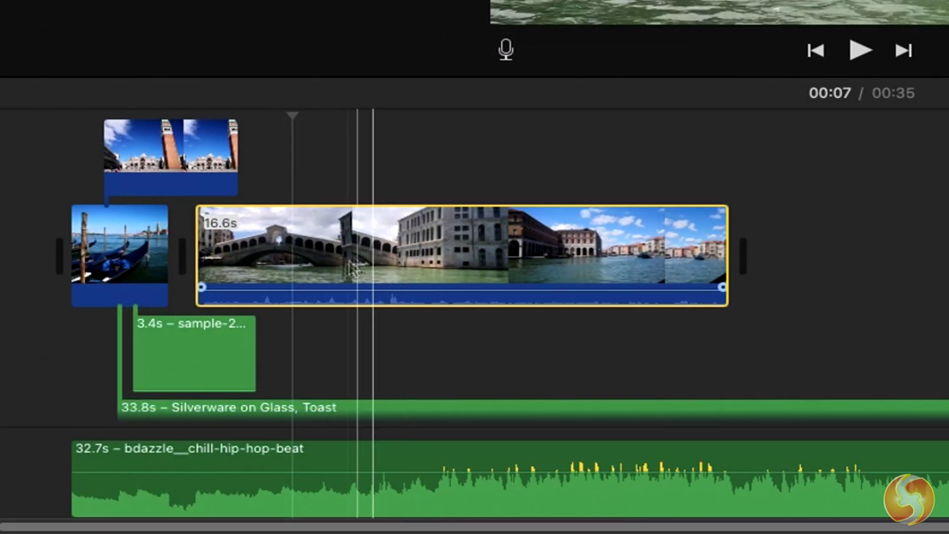
{"action": "right_click", "coordinate": [531, 254]}
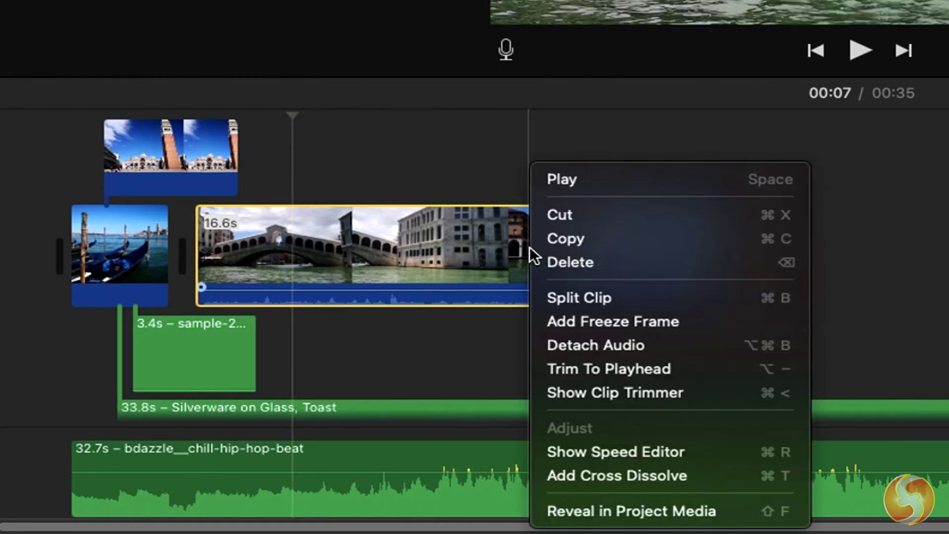
{"action": "left_click", "coordinate": [578, 341]}
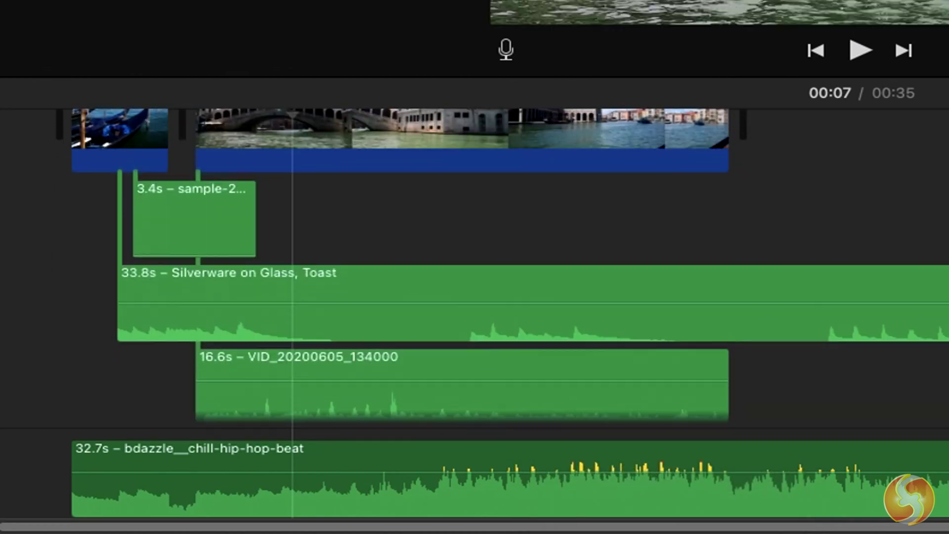
{"action": "left_click", "coordinate": [500, 364]}
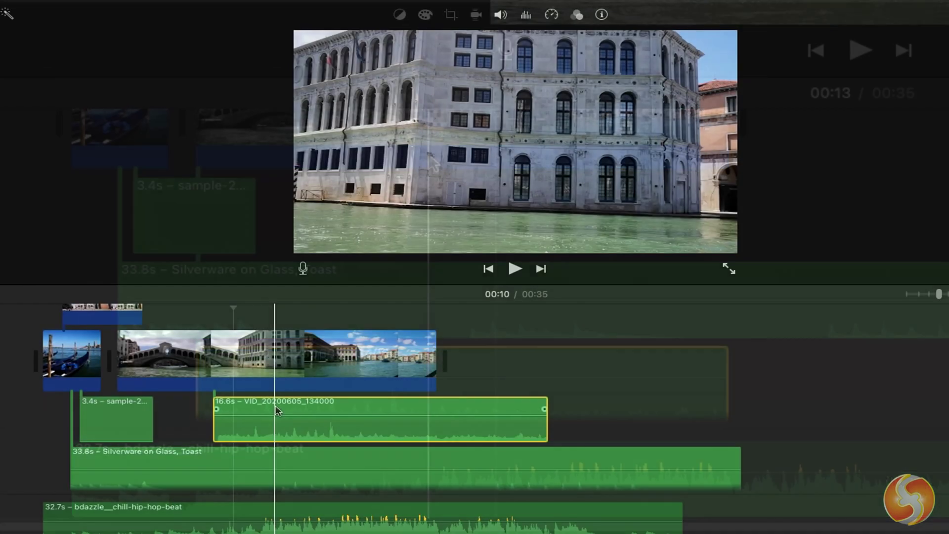
{"action": "key", "text": "super+z"}
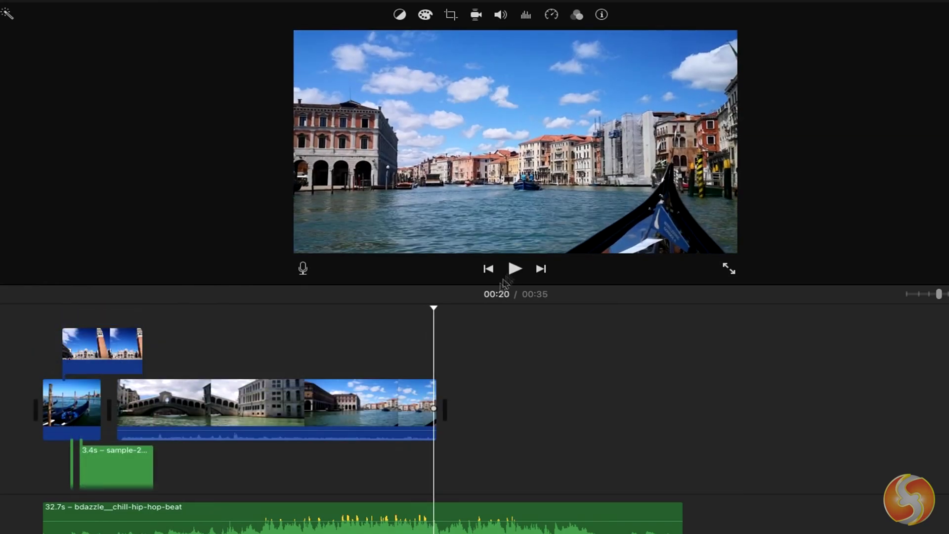
- Trim the Rialto clip from 16.6s to 5.9s, preview playback, and reselect the clip
{"action": "left_click", "coordinate": [419, 409]}
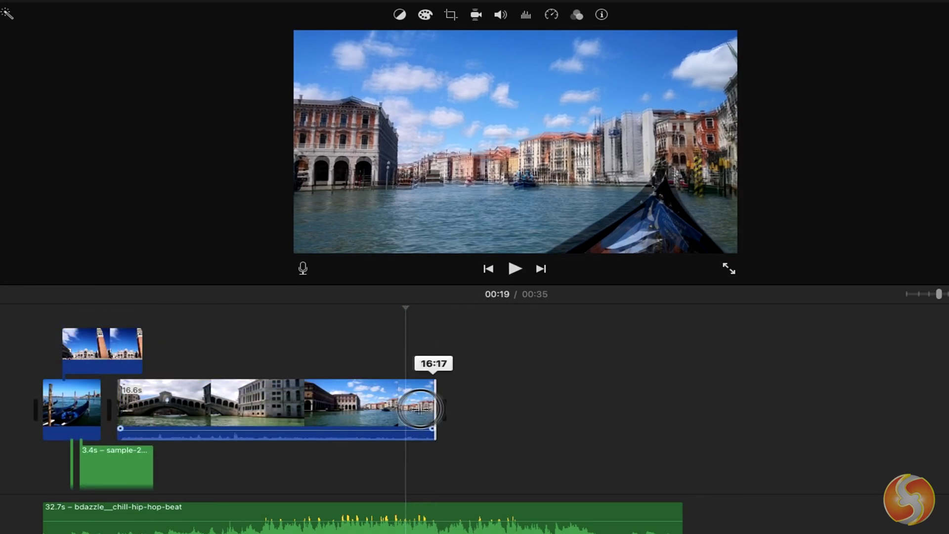
{"action": "left_click_drag", "start_coordinate": [419, 409], "coordinate": [223, 403]}
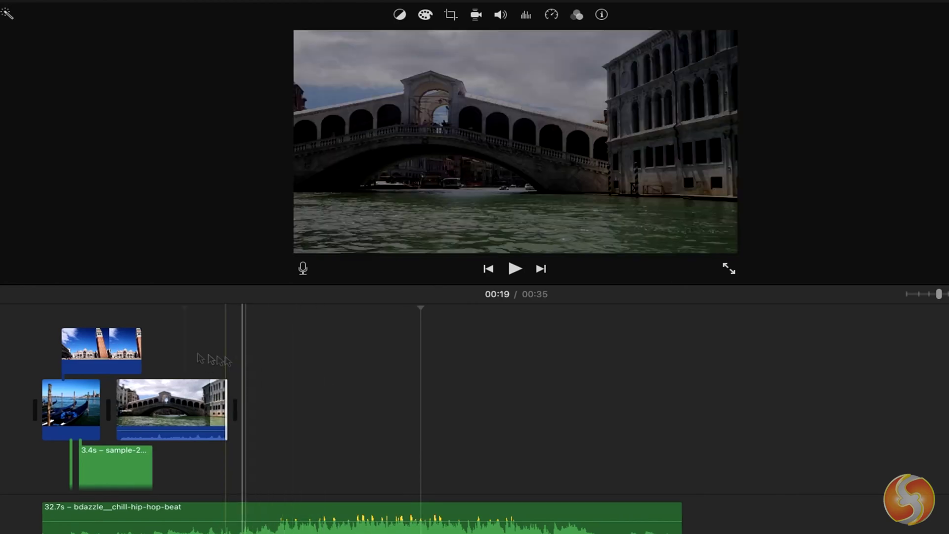
{"action": "left_click", "coordinate": [517, 270]}
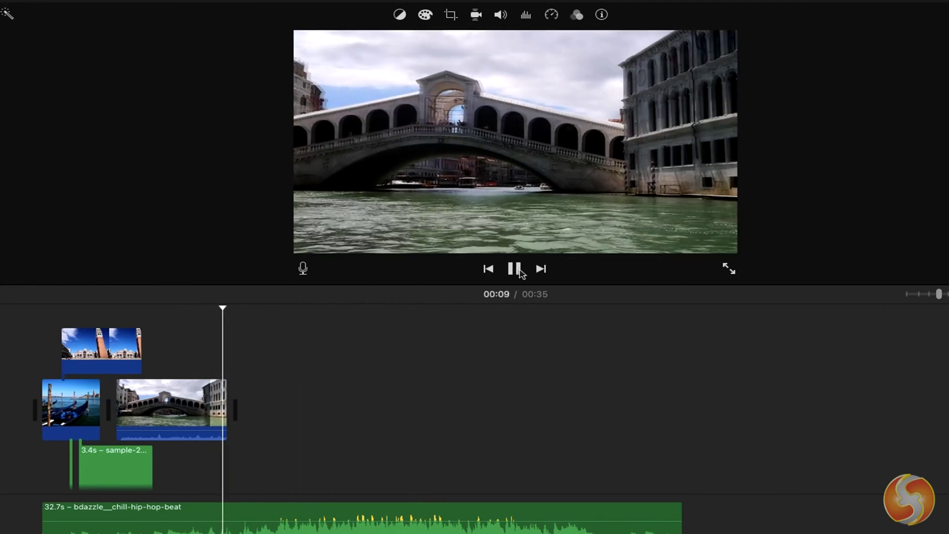
{"action": "left_click", "coordinate": [516, 270]}
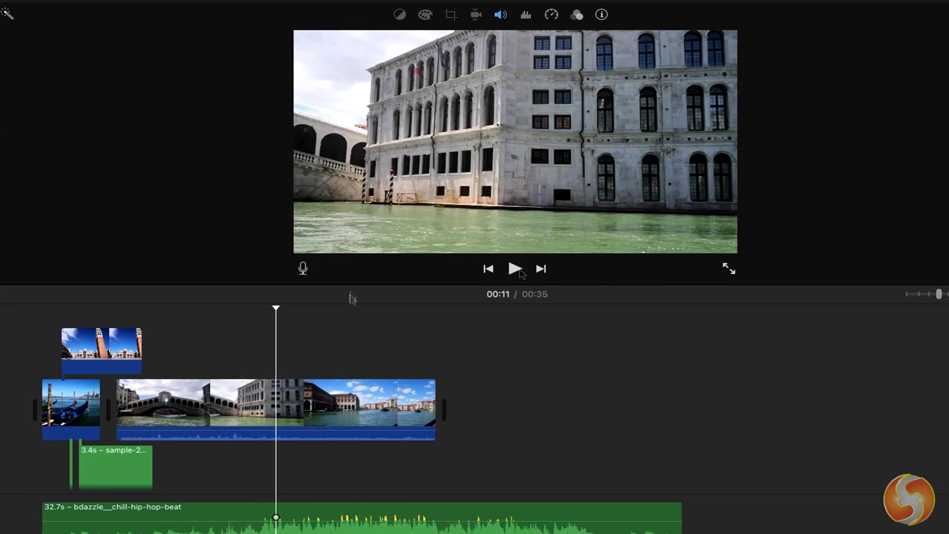
{"action": "left_click", "coordinate": [350, 396]}
- In the Rialto clip's Speed Editor, slow it down then speed it up, previewing each change
{"action": "right_click", "coordinate": [360, 407]}
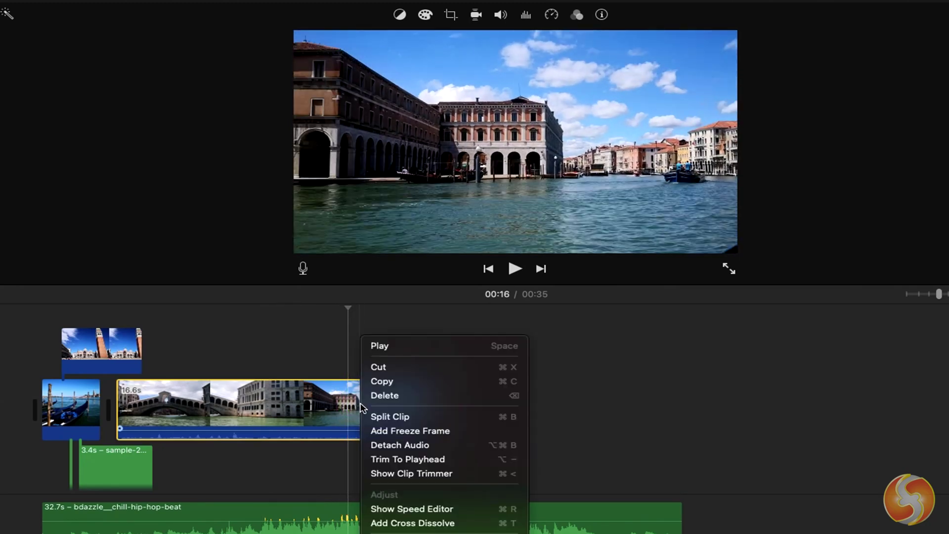
{"action": "left_click", "coordinate": [404, 510]}
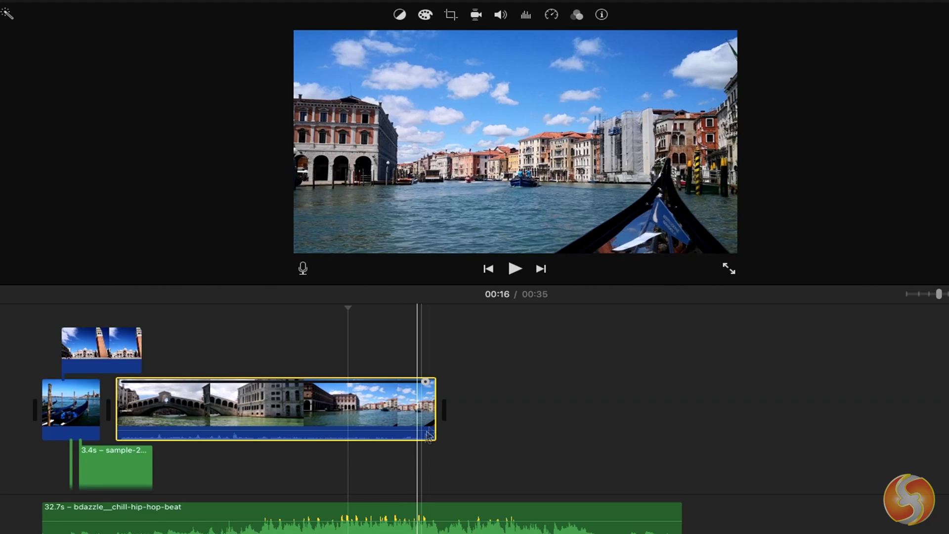
{"action": "left_click_drag", "start_coordinate": [426, 384], "coordinate": [589, 385]}
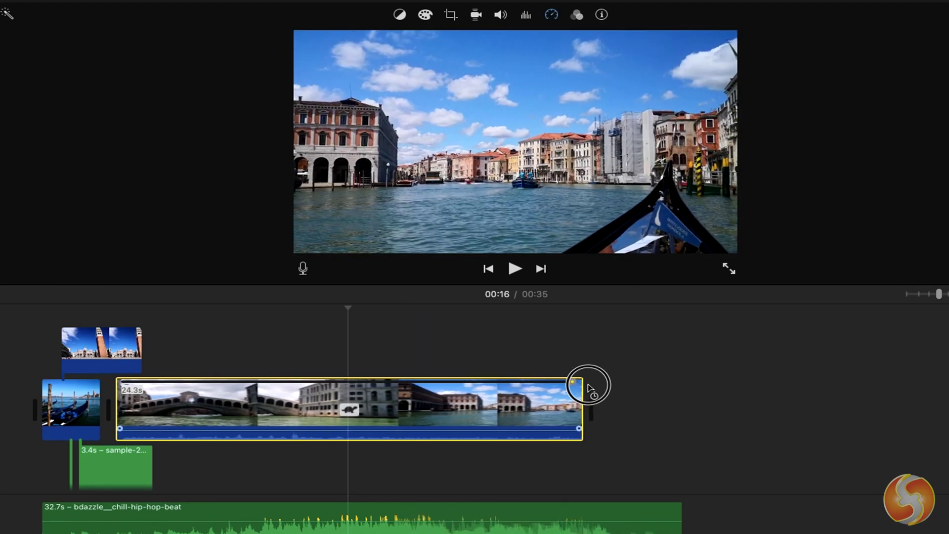
{"action": "left_click", "coordinate": [515, 268]}
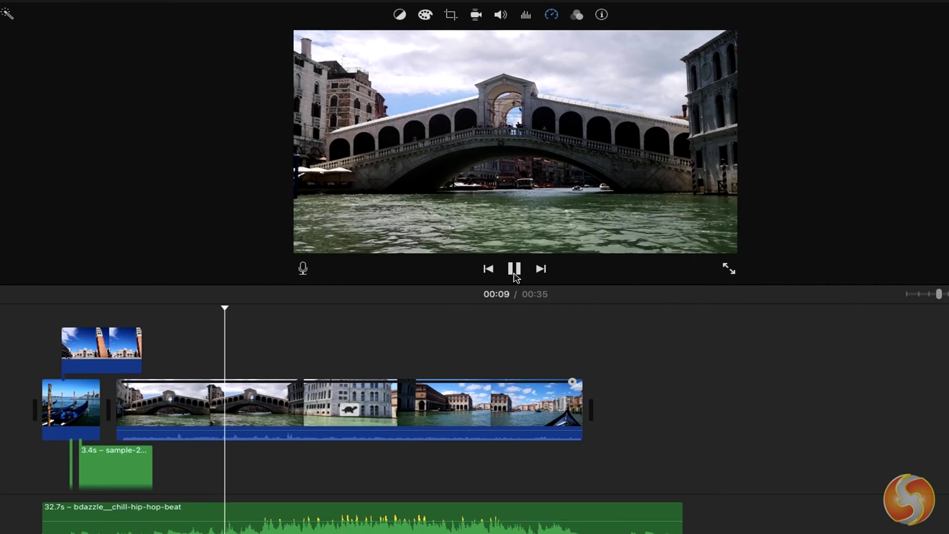
{"action": "left_click", "coordinate": [515, 268]}
{"action": "left_click_drag", "start_coordinate": [572, 382], "coordinate": [291, 382]}
{"action": "left_click", "coordinate": [515, 269]}
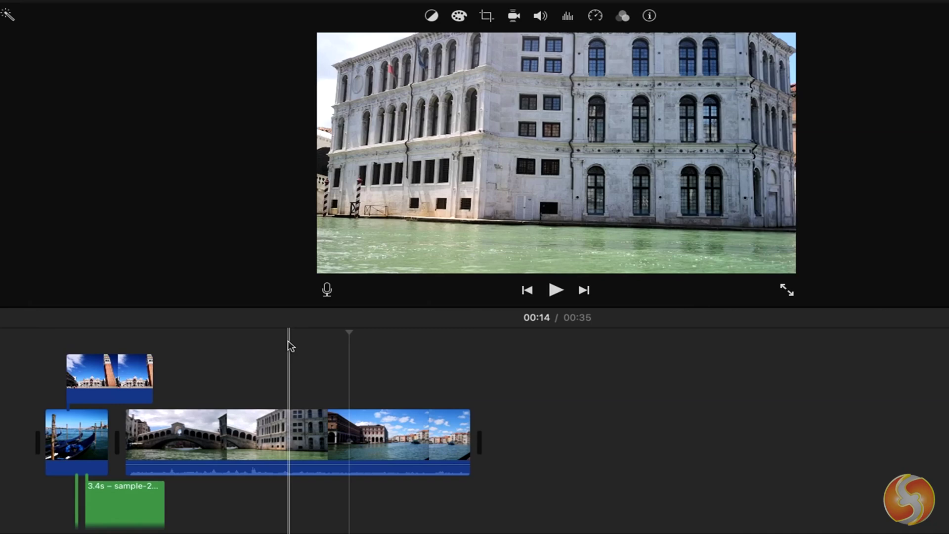
- Remove the St Mark's cutaway and paste copies at the new position, undoing the extras
{"action": "left_click", "coordinate": [129, 376]}
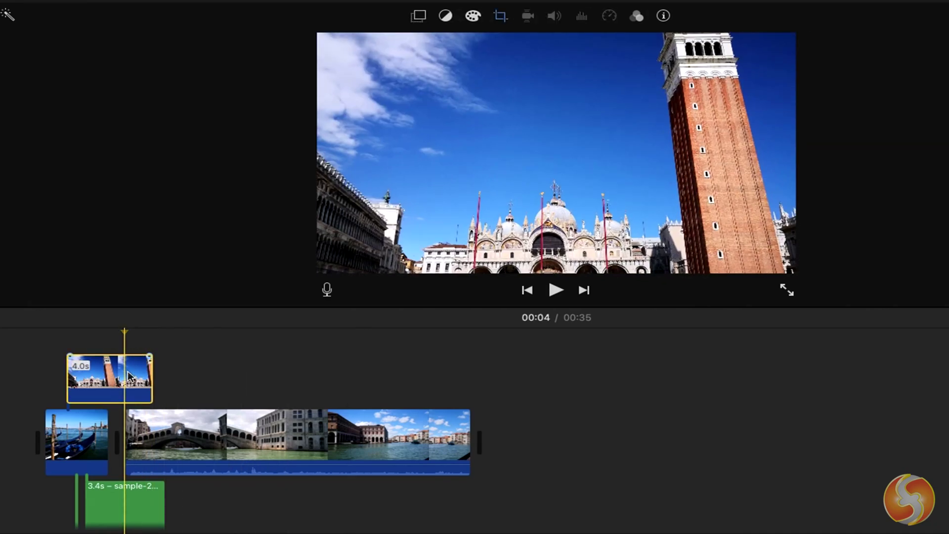
{"action": "key", "text": "Delete"}
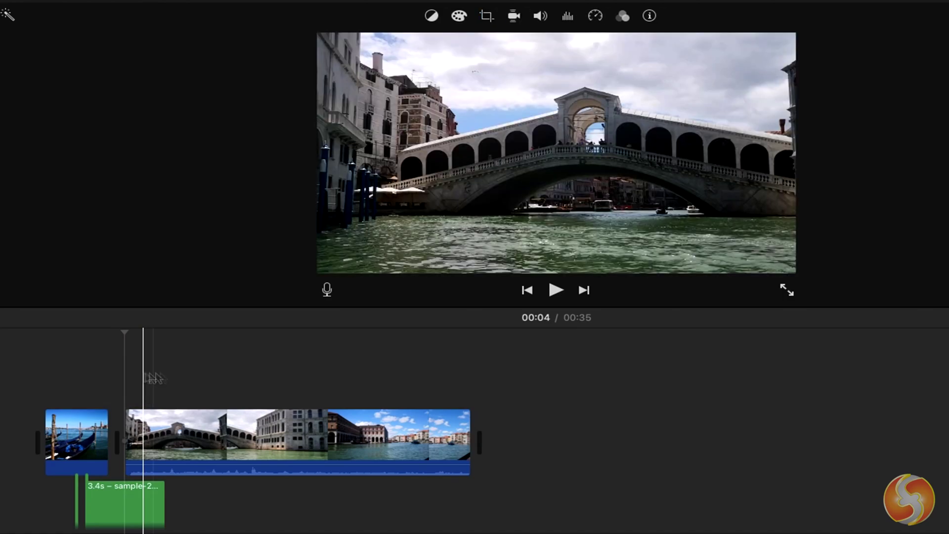
{"action": "key", "text": "super+v"}
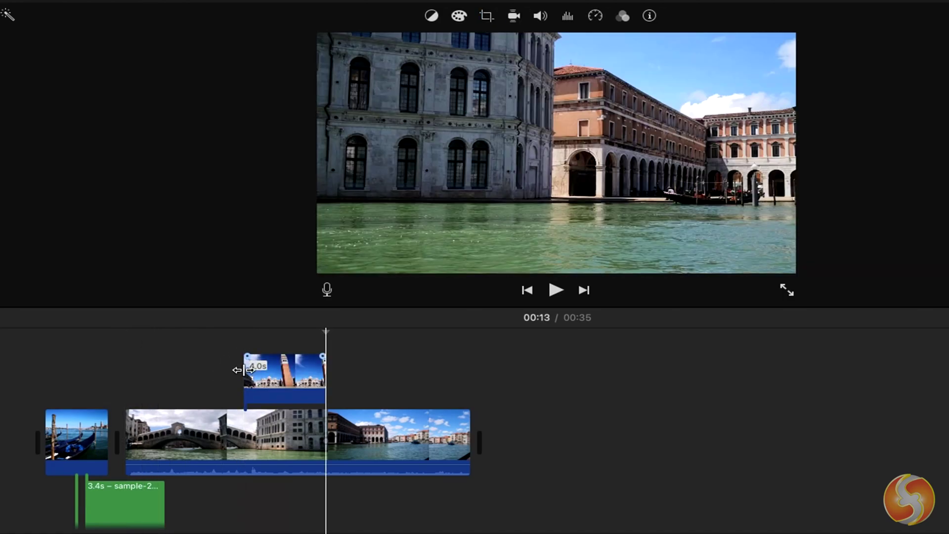
{"action": "key", "text": "super+v"}
{"action": "key", "text": "super+v"}
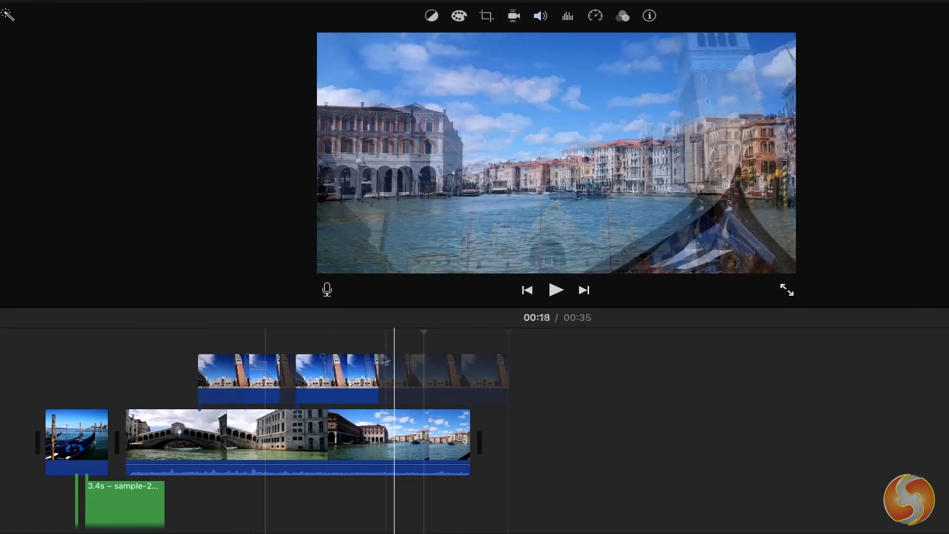
{"action": "key", "text": "super+z"}
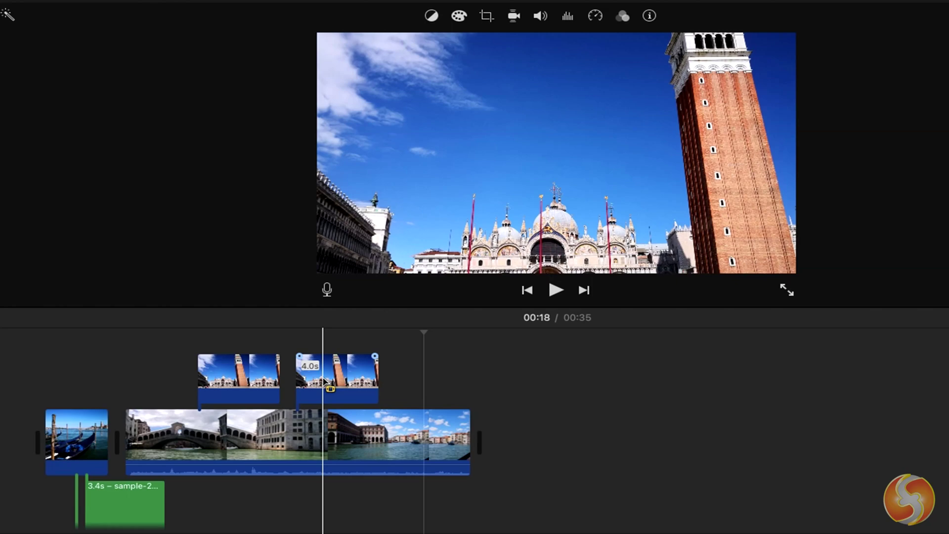
{"action": "left_click_drag", "start_coordinate": [324, 382], "coordinate": [353, 382]}
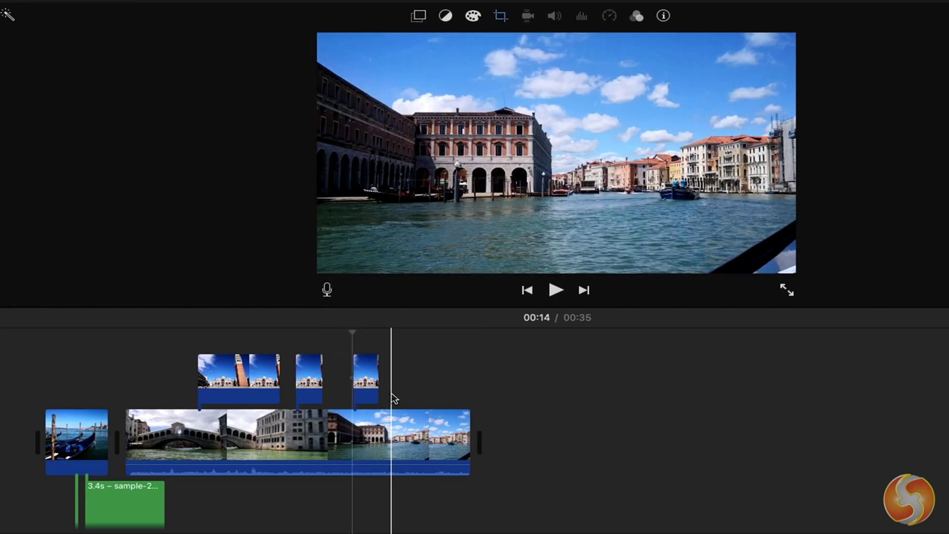
- Delete the extra cutaway copies and split the canal clip at 00:15, selecting the end piece
{"action": "key", "text": "Delete"}
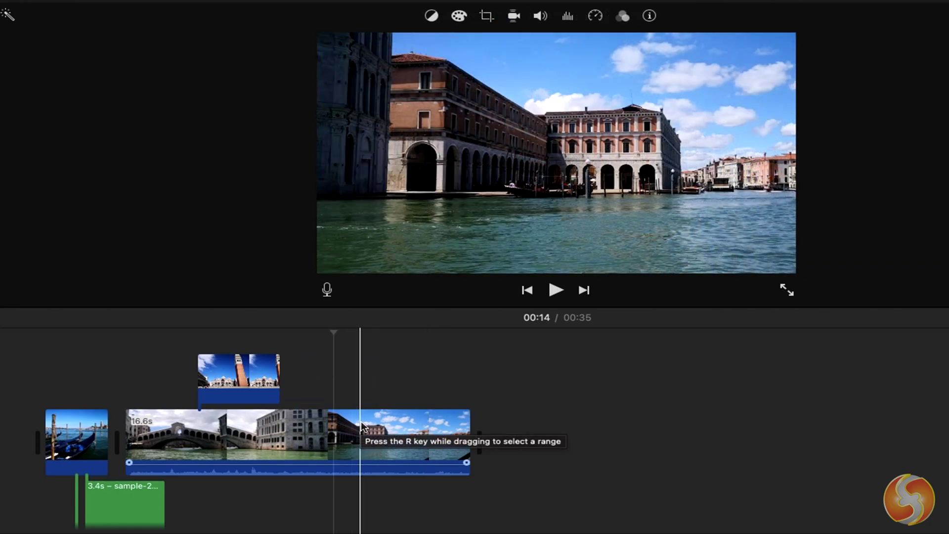
{"action": "left_click", "coordinate": [361, 425]}
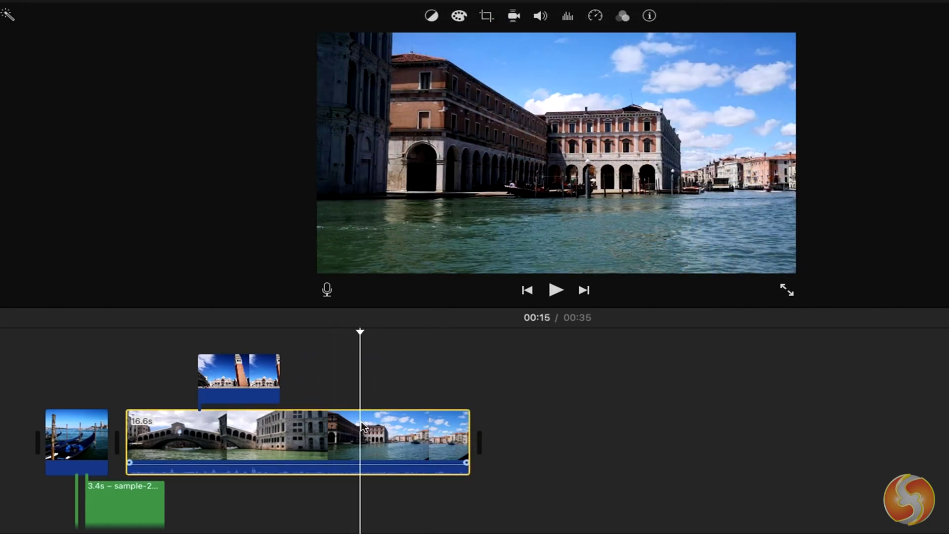
{"action": "right_click", "coordinate": [371, 431]}
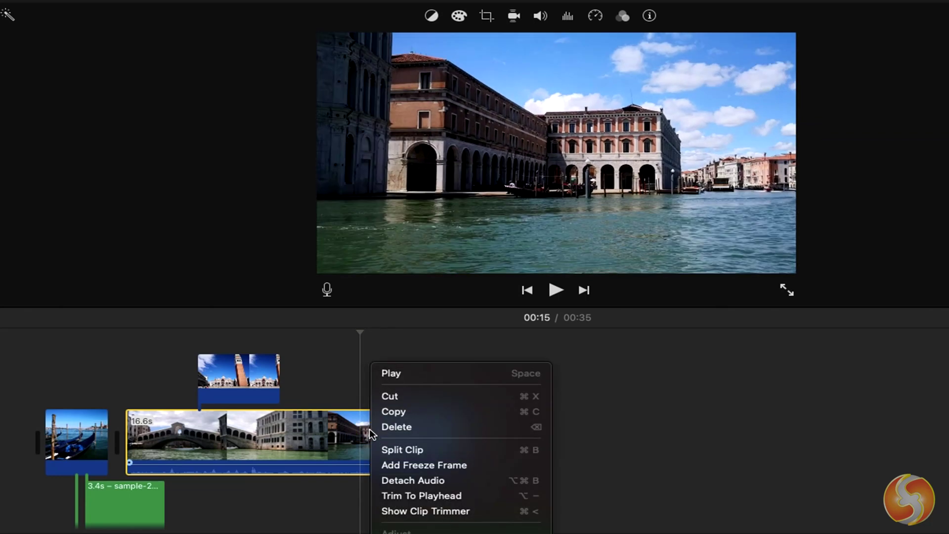
{"action": "left_click", "coordinate": [422, 451]}
{"action": "left_click", "coordinate": [420, 450]}
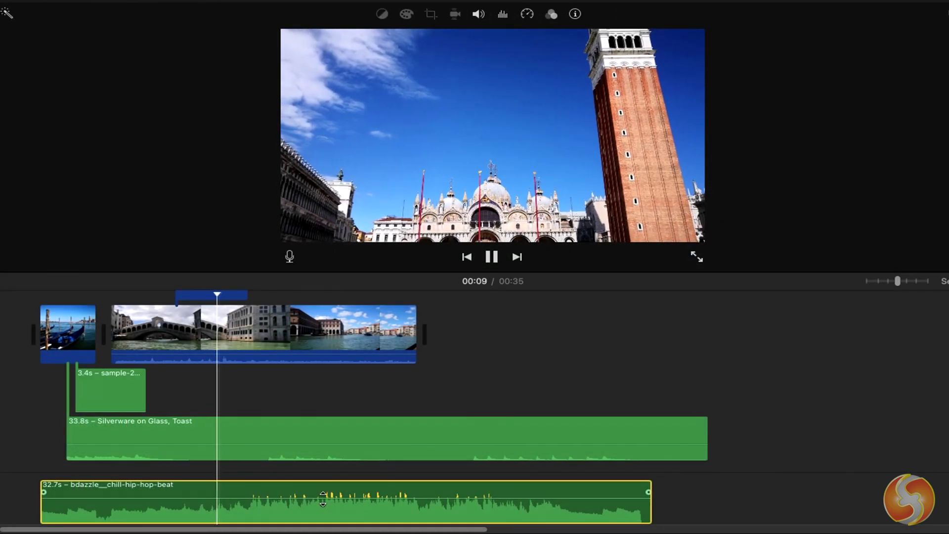
- Lower the chill hip-hop music to 7%, trim the St Mark's cutaway's start, and replay
{"action": "mouse_move", "coordinate": [323, 500]}
{"action": "left_mouse_down"}
{"action": "mouse_move", "coordinate": [321, 510]}
{"action": "mouse_move", "coordinate": [324, 491]}
{"action": "left_mouse_up"}
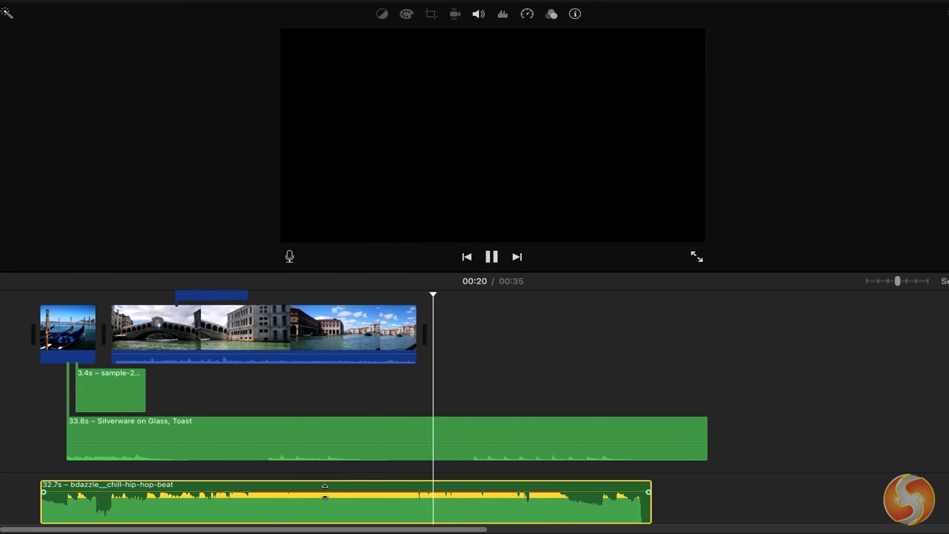
{"action": "key", "text": "space"}
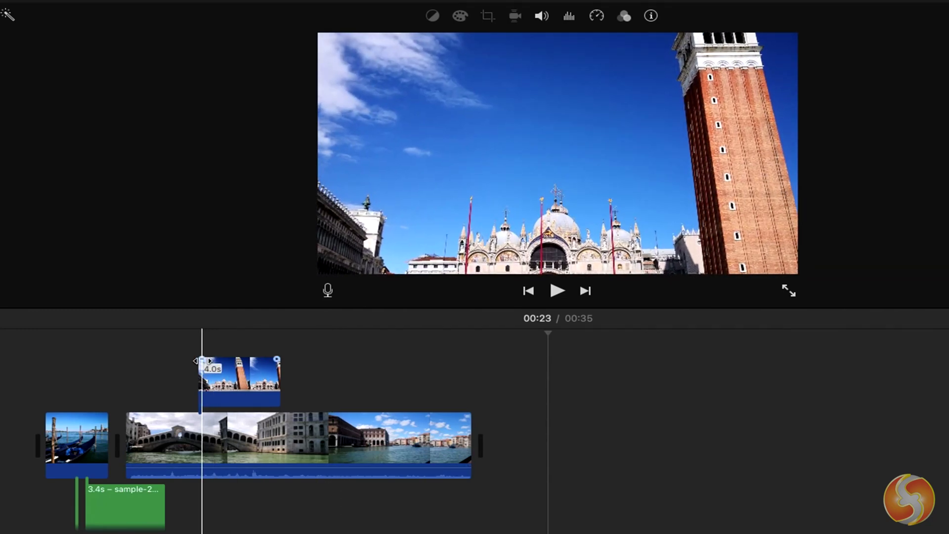
{"action": "left_click_drag", "start_coordinate": [201, 360], "coordinate": [229, 364]}
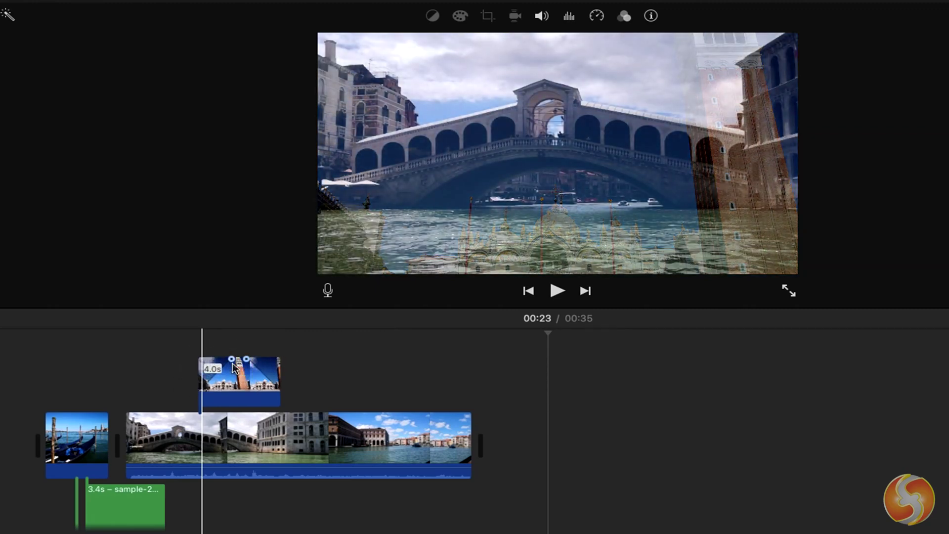
{"action": "left_click", "coordinate": [184, 360]}
{"action": "key", "text": "space"}
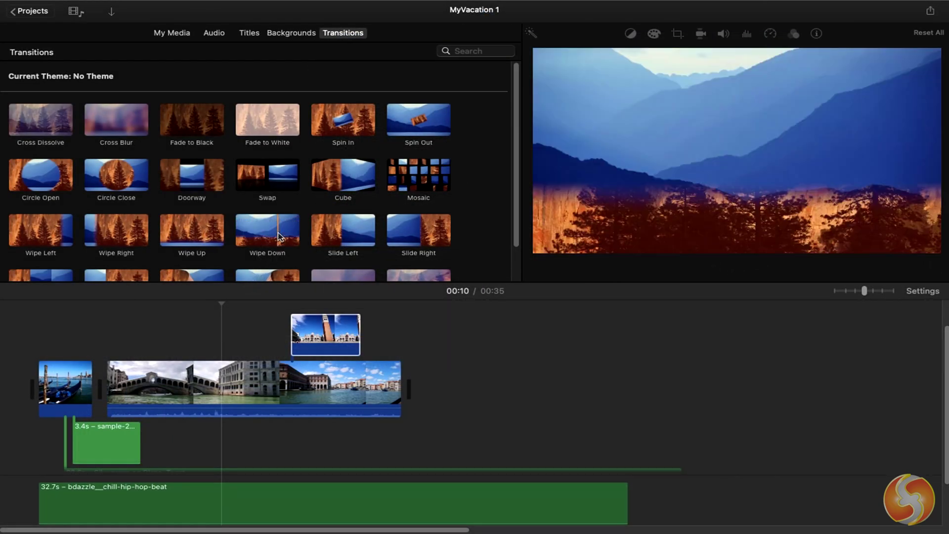
- Try Wipe Down, then set a Cross Zoom transition between the gondola and Rialto clips
{"action": "left_click_drag", "start_coordinate": [276, 236], "coordinate": [85, 389]}
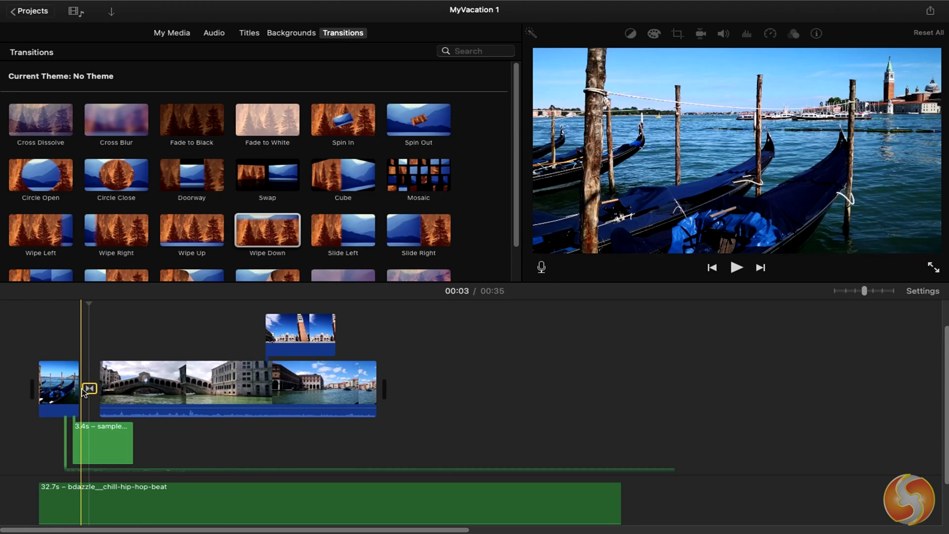
{"action": "left_click", "coordinate": [736, 268]}
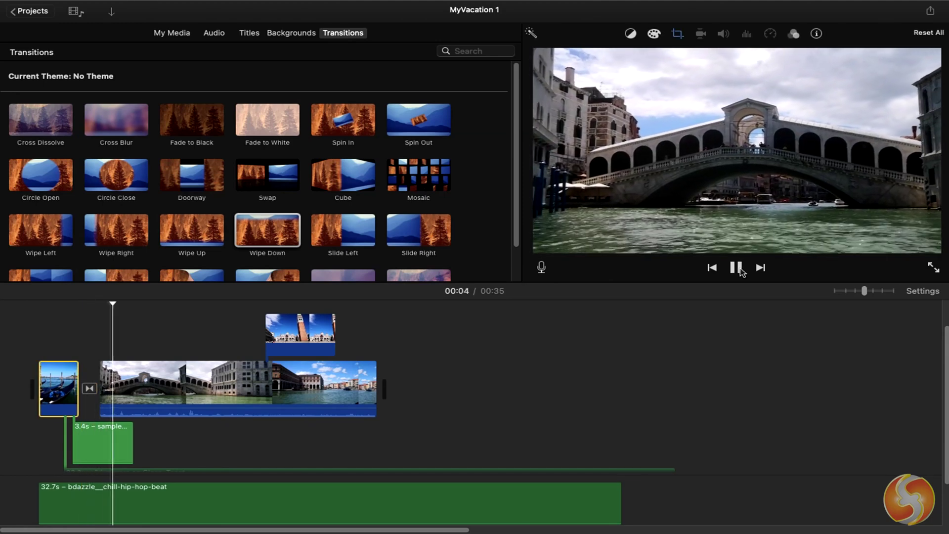
{"action": "scroll", "coordinate": [346, 222], "scroll_direction": "down", "scroll_amount": 2}
{"action": "left_click", "coordinate": [349, 249]}
{"action": "left_click_drag", "start_coordinate": [349, 250], "coordinate": [84, 389]}
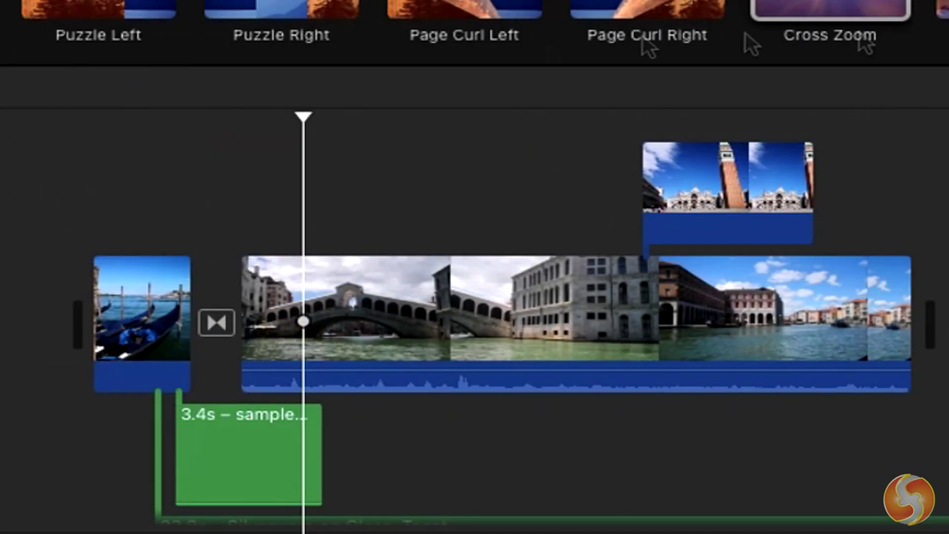
{"action": "double_click", "coordinate": [217, 323]}
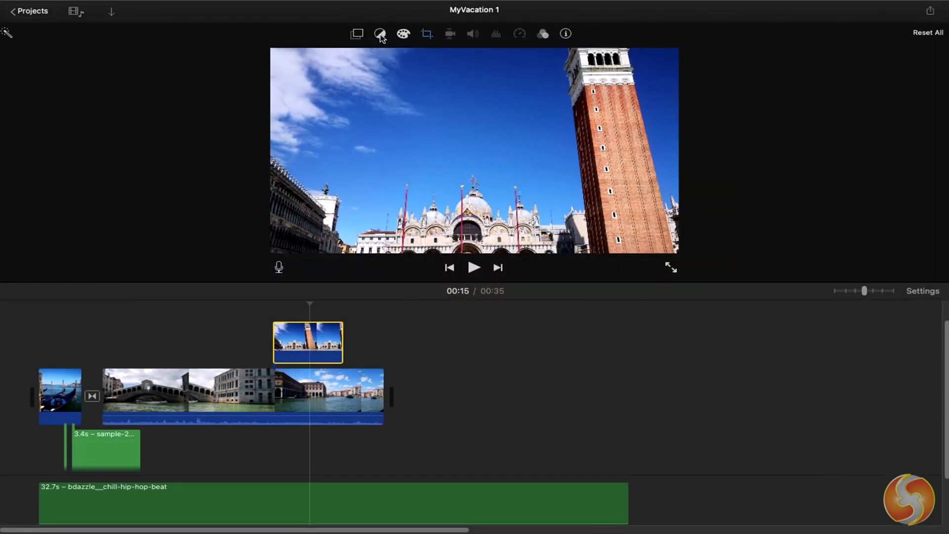
- Try the Auto and Match Color balance options on the St Mark's cutaway
{"action": "left_click", "coordinate": [380, 35]}
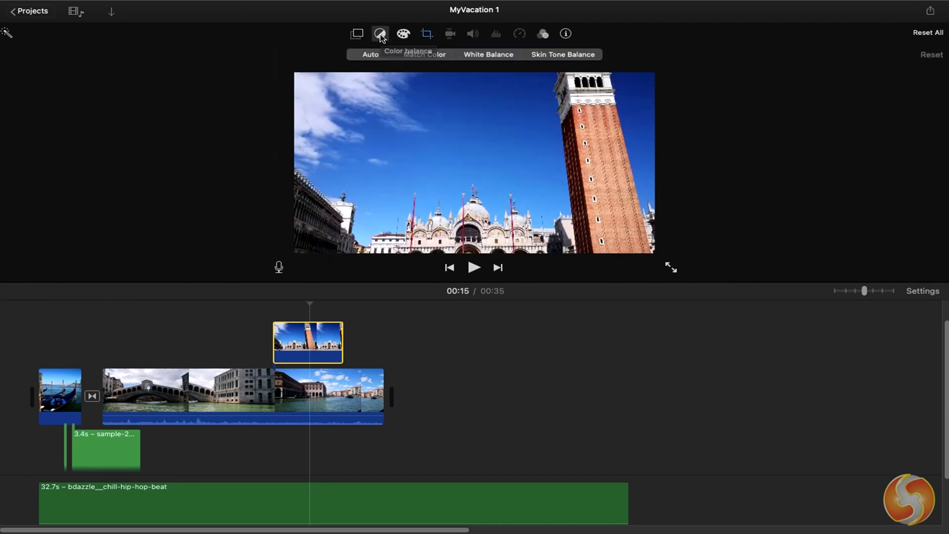
{"action": "left_click", "coordinate": [376, 55]}
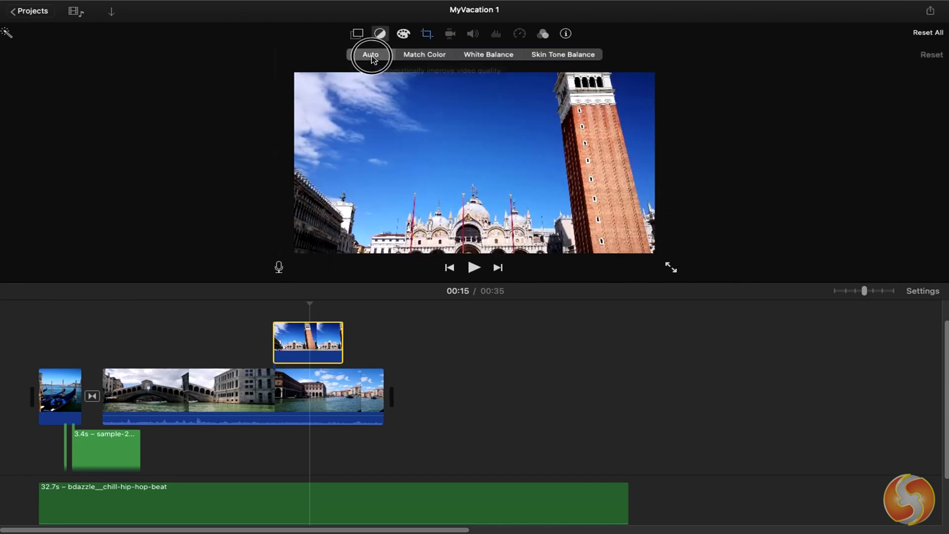
{"action": "left_click", "coordinate": [418, 56]}
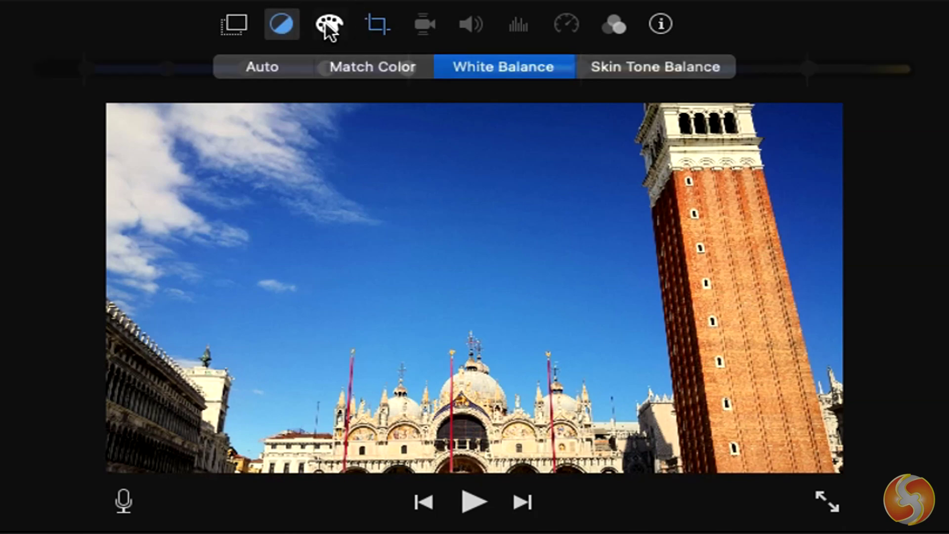
- Darken highlights, lift shadows, and lower saturation and temperature of the tower photo
{"action": "left_click", "coordinate": [325, 24]}
{"action": "mouse_move", "coordinate": [406, 69]}
{"action": "left_mouse_down"}
{"action": "mouse_move", "coordinate": [345, 67]}
{"action": "mouse_move", "coordinate": [407, 70]}
{"action": "left_mouse_up"}
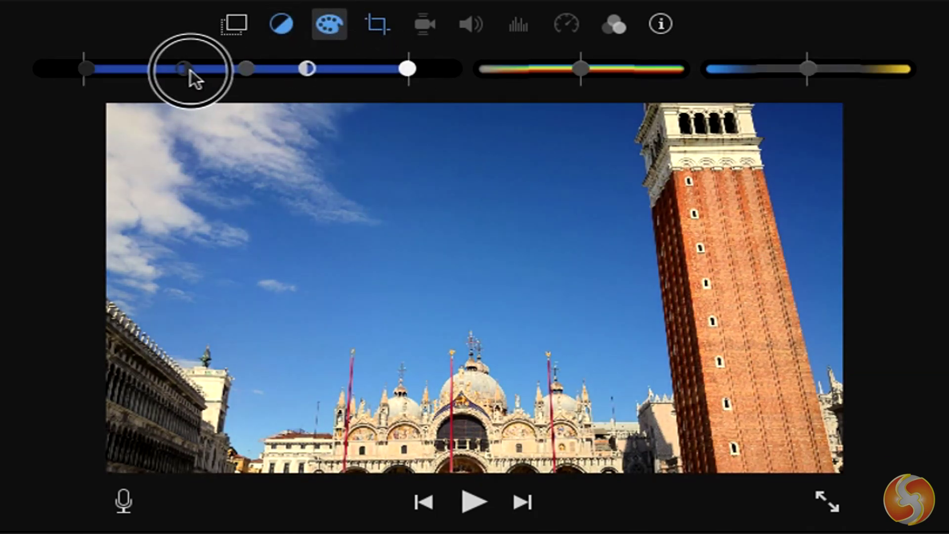
{"action": "left_click_drag", "start_coordinate": [159, 68], "coordinate": [173, 67]}
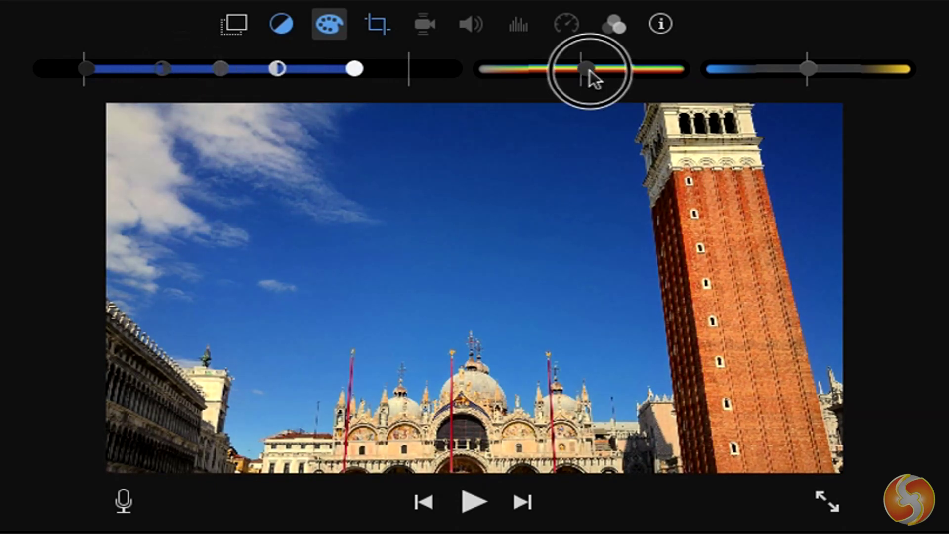
{"action": "mouse_move", "coordinate": [588, 75]}
{"action": "left_mouse_down"}
{"action": "mouse_move", "coordinate": [618, 82]}
{"action": "mouse_move", "coordinate": [588, 77]}
{"action": "left_mouse_up"}
{"action": "mouse_move", "coordinate": [808, 70]}
{"action": "left_mouse_down"}
{"action": "mouse_move", "coordinate": [733, 74]}
{"action": "mouse_move", "coordinate": [872, 82]}
{"action": "left_mouse_up"}
- Try a fixed Crop to Fill on the St Mark's photo, resizing the crop area
{"action": "left_click", "coordinate": [381, 26]}
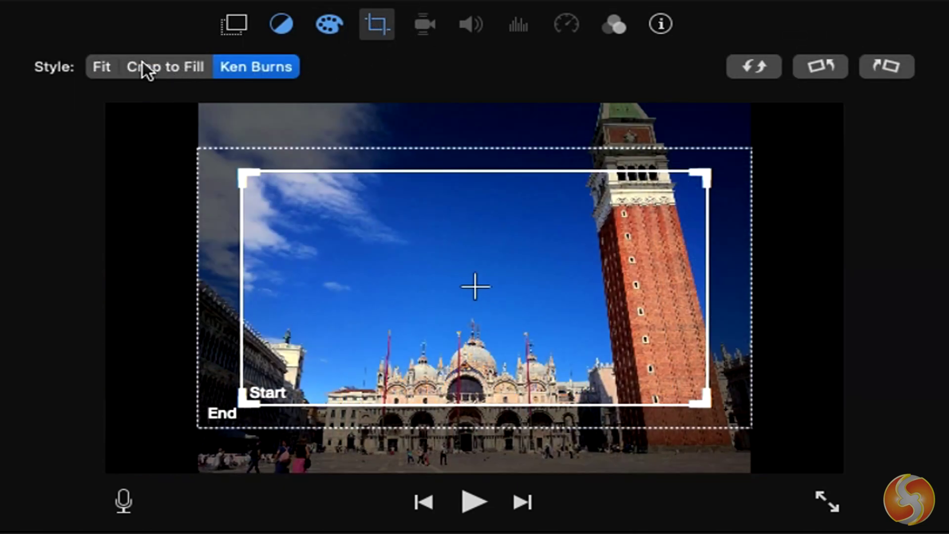
{"action": "left_click", "coordinate": [152, 68]}
{"action": "mouse_move", "coordinate": [589, 295]}
{"action": "left_mouse_down"}
{"action": "mouse_move", "coordinate": [587, 311]}
{"action": "mouse_move", "coordinate": [111, 89]}
{"action": "mouse_move", "coordinate": [166, 96]}
{"action": "mouse_move", "coordinate": [45, 44]}
{"action": "left_mouse_up"}
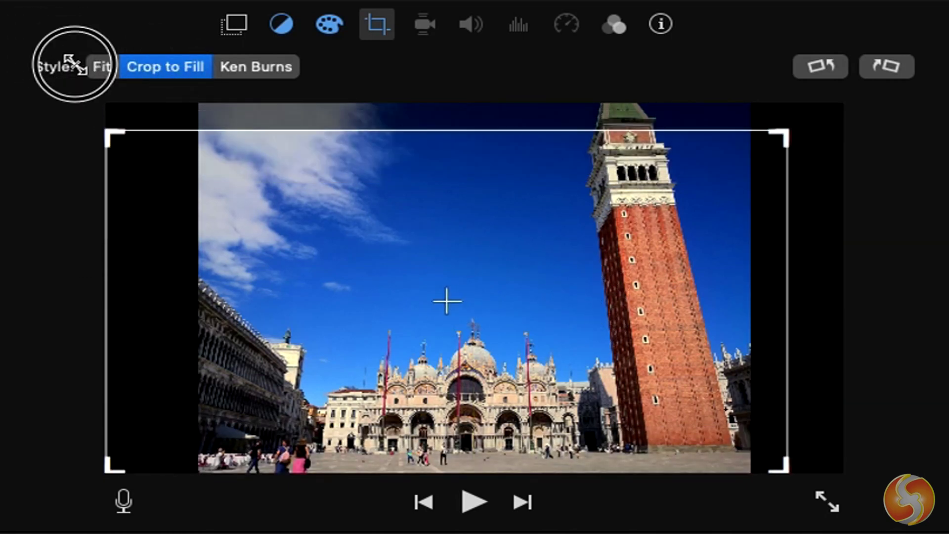
{"action": "left_click_drag", "start_coordinate": [111, 103], "coordinate": [202, 169]}
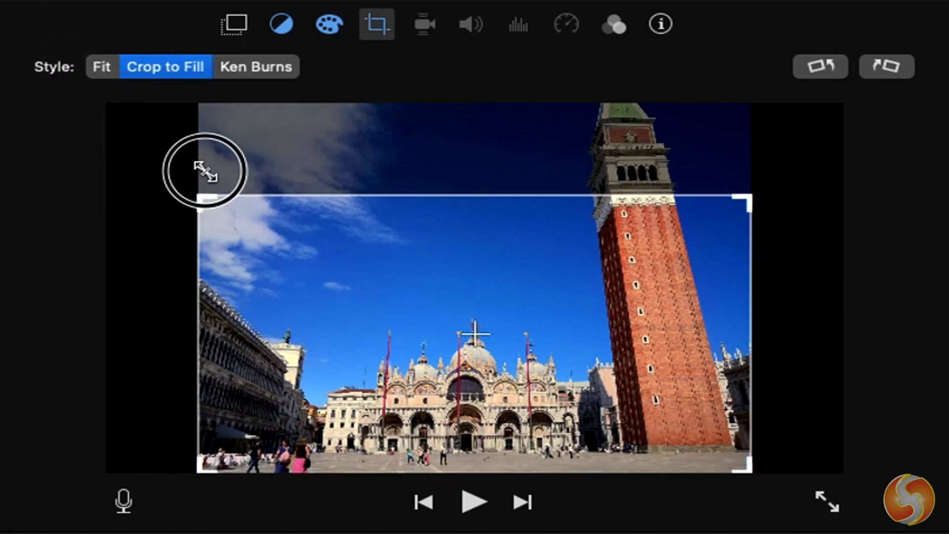
- Set the Ken Burns end frame zoomed on the upper tower, preview, and test rotation
{"action": "left_click", "coordinate": [268, 69]}
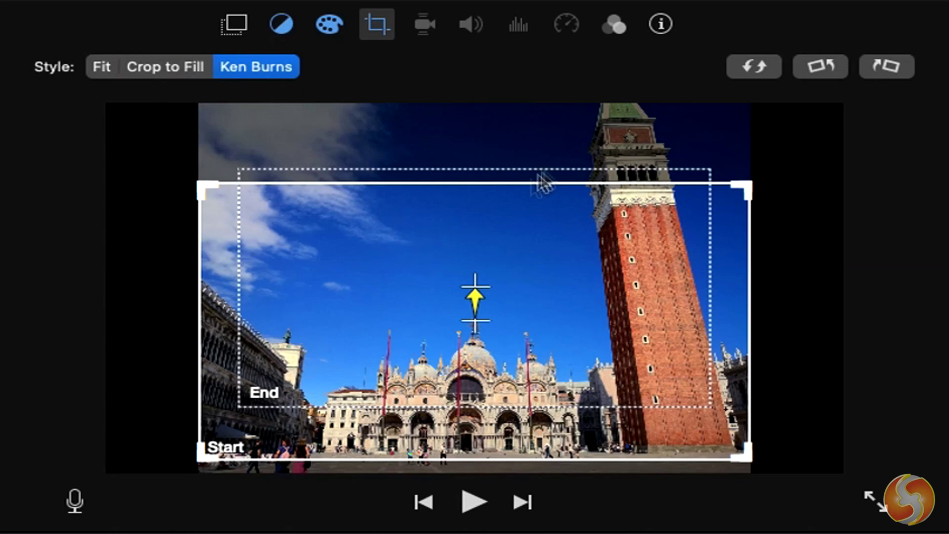
{"action": "left_click", "coordinate": [631, 166]}
{"action": "mouse_move", "coordinate": [632, 166]}
{"action": "left_mouse_down"}
{"action": "mouse_move", "coordinate": [667, 127]}
{"action": "mouse_move", "coordinate": [667, 111]}
{"action": "left_mouse_up"}
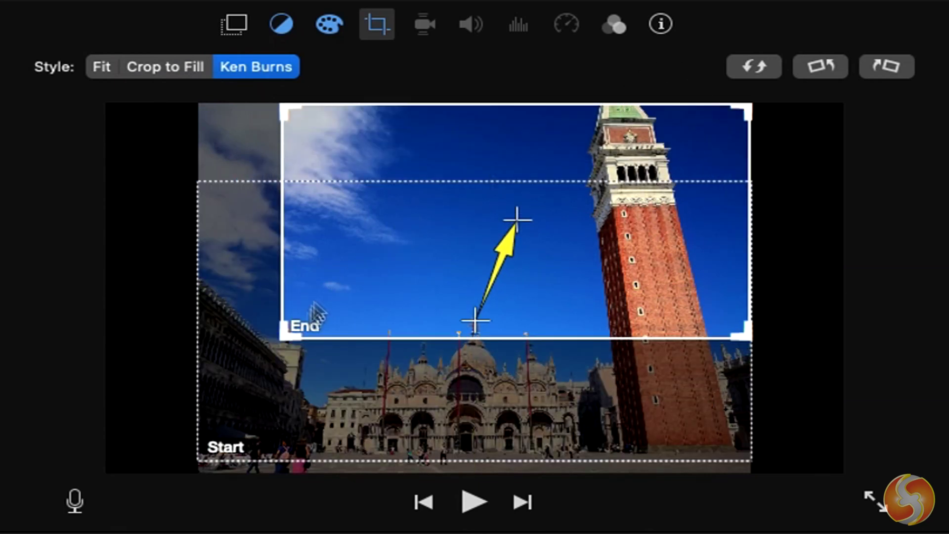
{"action": "left_click_drag", "start_coordinate": [286, 333], "coordinate": [385, 303]}
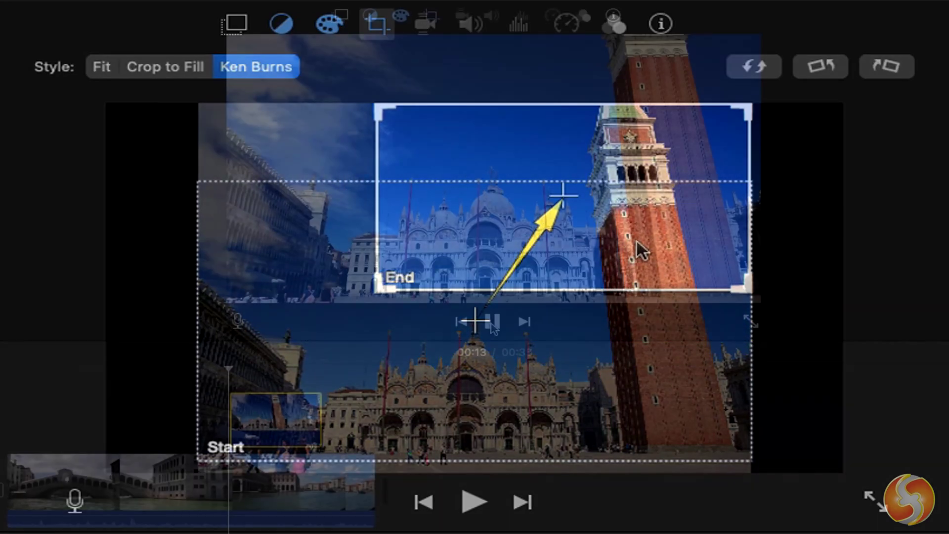
{"action": "left_click", "coordinate": [493, 322]}
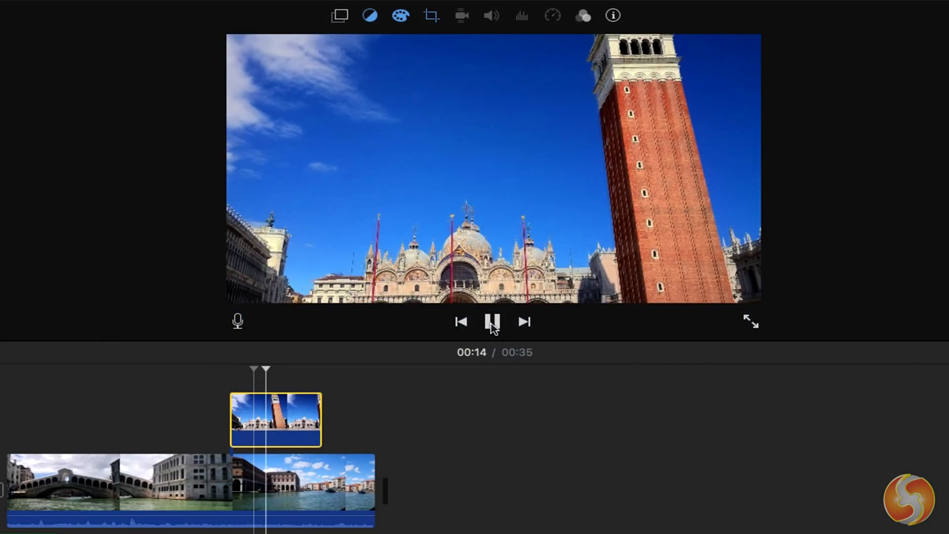
{"action": "left_click", "coordinate": [431, 15]}
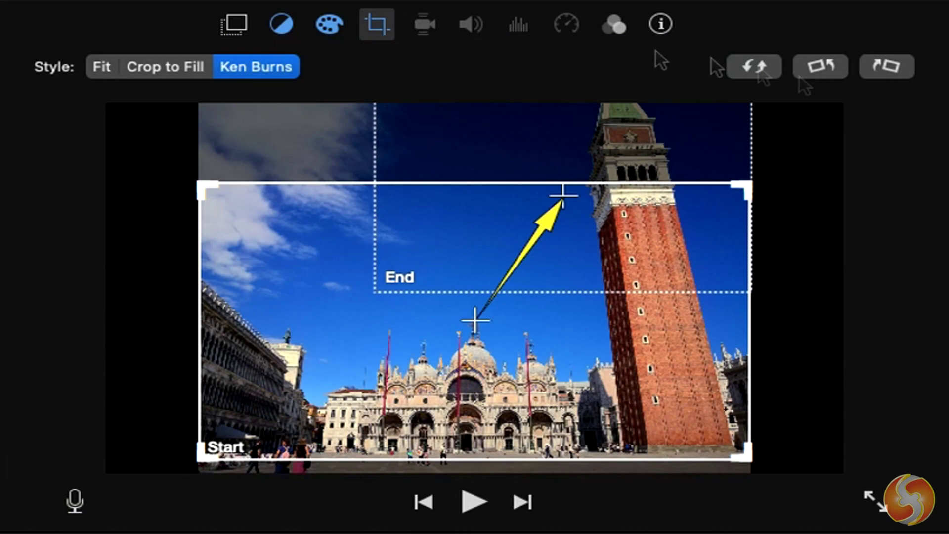
{"action": "left_click", "coordinate": [836, 73]}
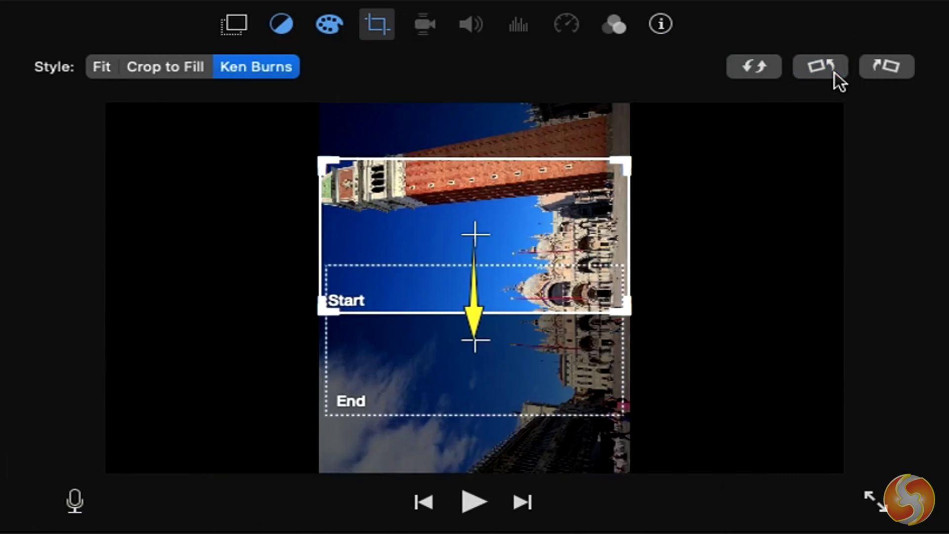
{"action": "left_click", "coordinate": [893, 69]}
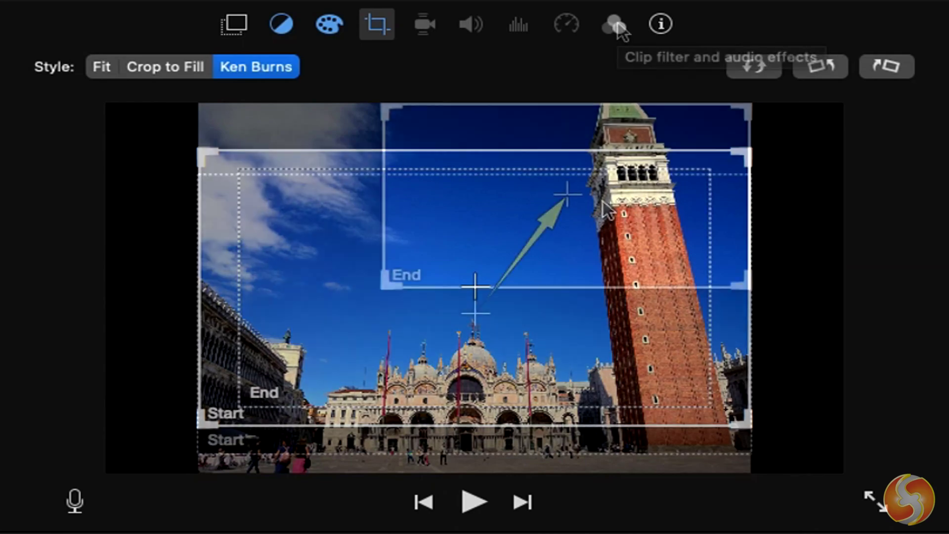
- Browse the Clip Filter gallery for the St Mark's clip and cancel, leaving the filter at None
{"action": "left_click", "coordinate": [616, 23]}
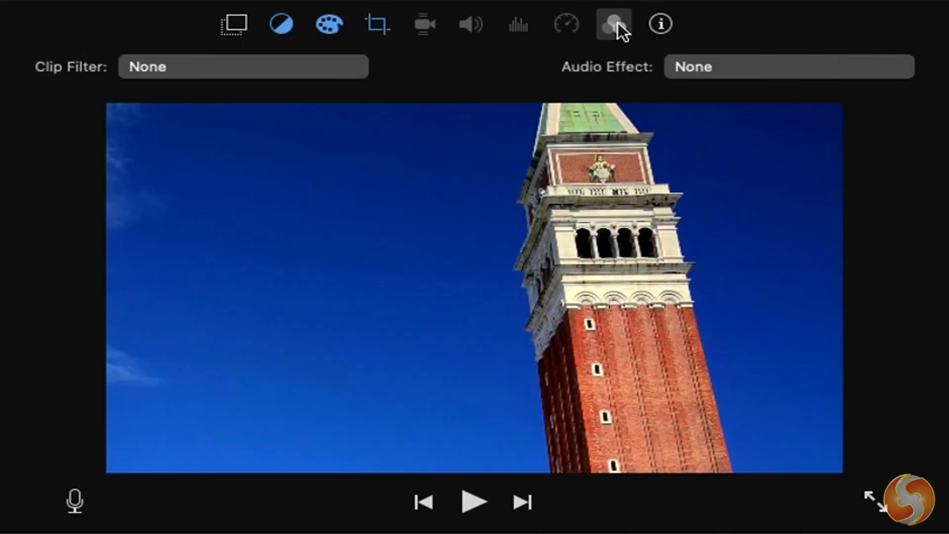
{"action": "left_click", "coordinate": [175, 67]}
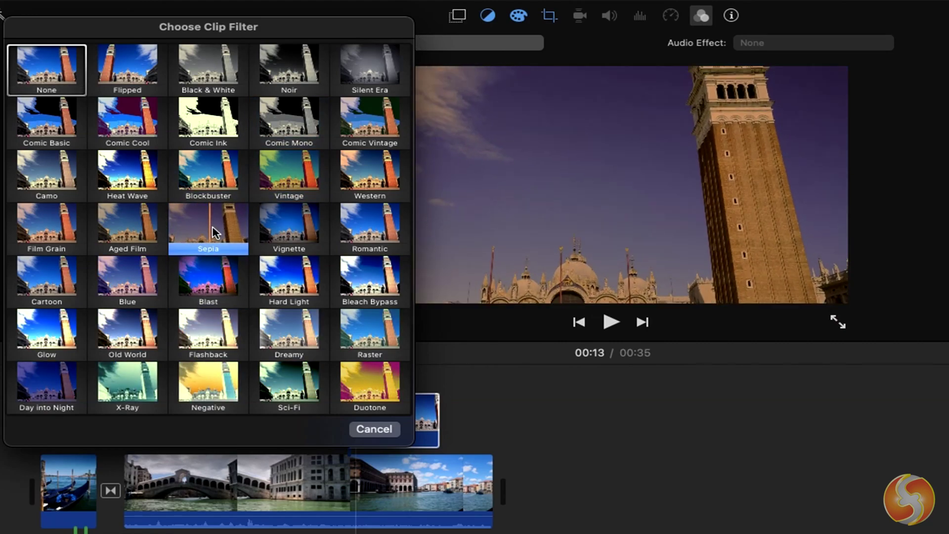
{"action": "left_click", "coordinate": [420, 421]}
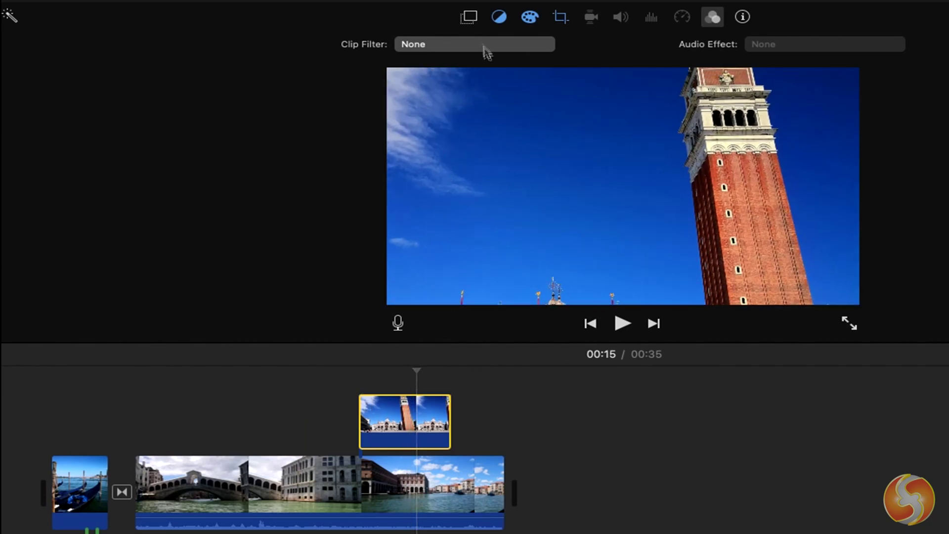
- Try the Green/Blue Screen and Split Screen overlay styles on the tower cutaway
{"action": "left_click", "coordinate": [470, 23]}
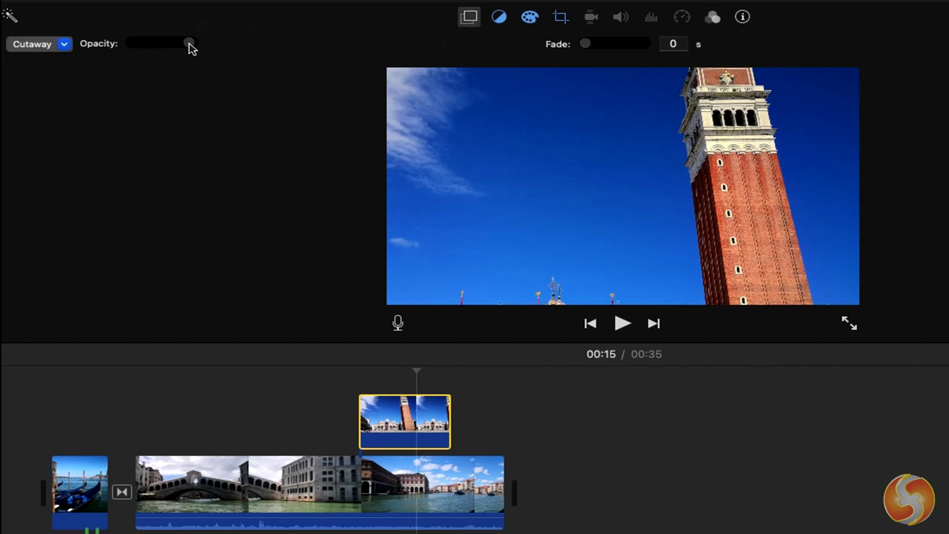
{"action": "mouse_move", "coordinate": [190, 43]}
{"action": "left_mouse_down"}
{"action": "mouse_move", "coordinate": [141, 46]}
{"action": "mouse_move", "coordinate": [193, 48]}
{"action": "left_mouse_up"}
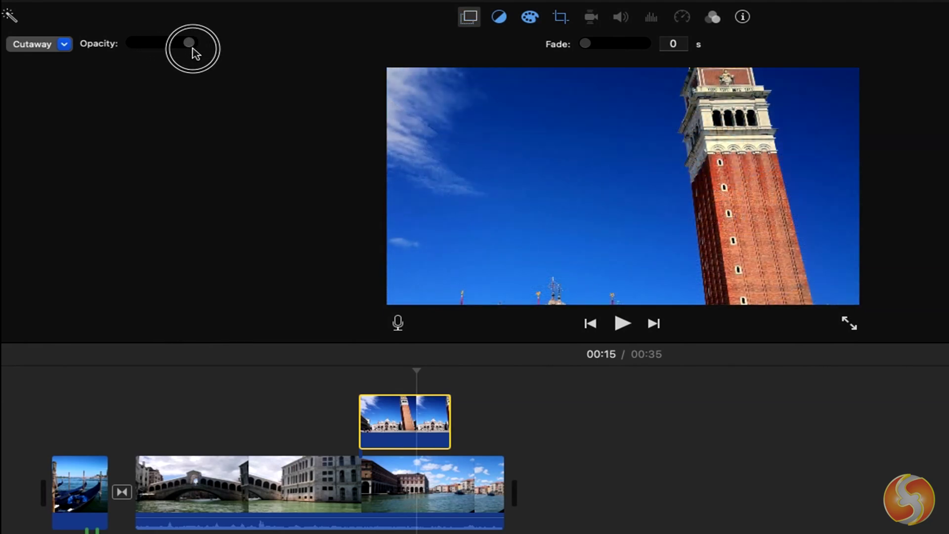
{"action": "left_click", "coordinate": [66, 46]}
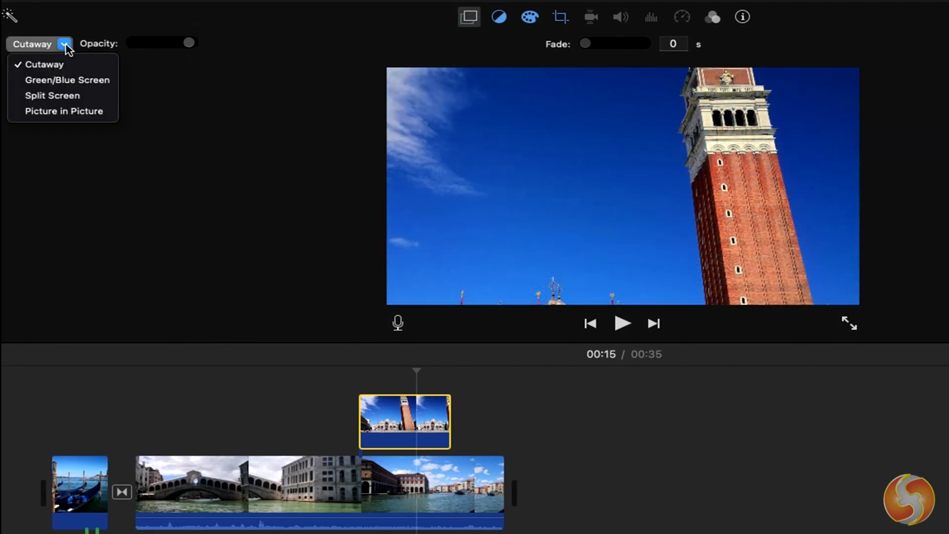
{"action": "left_click", "coordinate": [164, 83]}
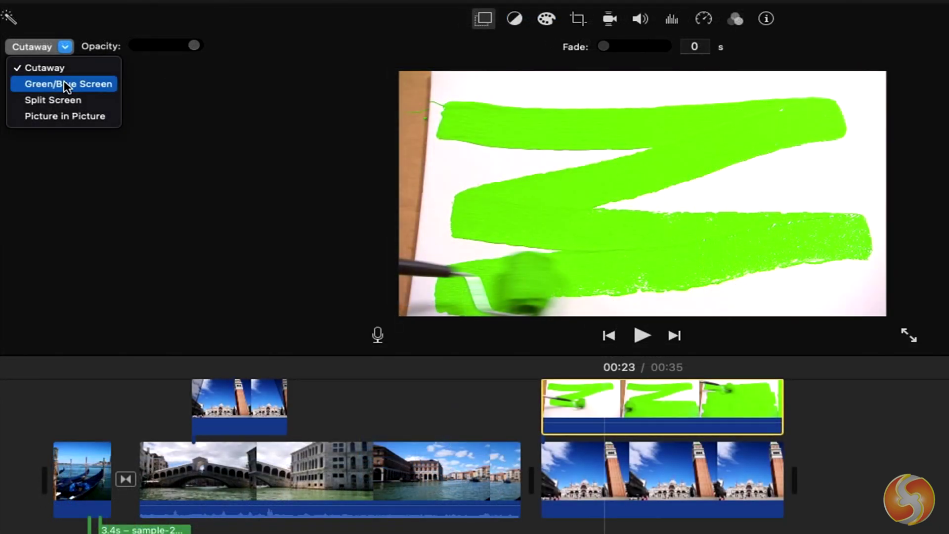
{"action": "left_click", "coordinate": [68, 84]}
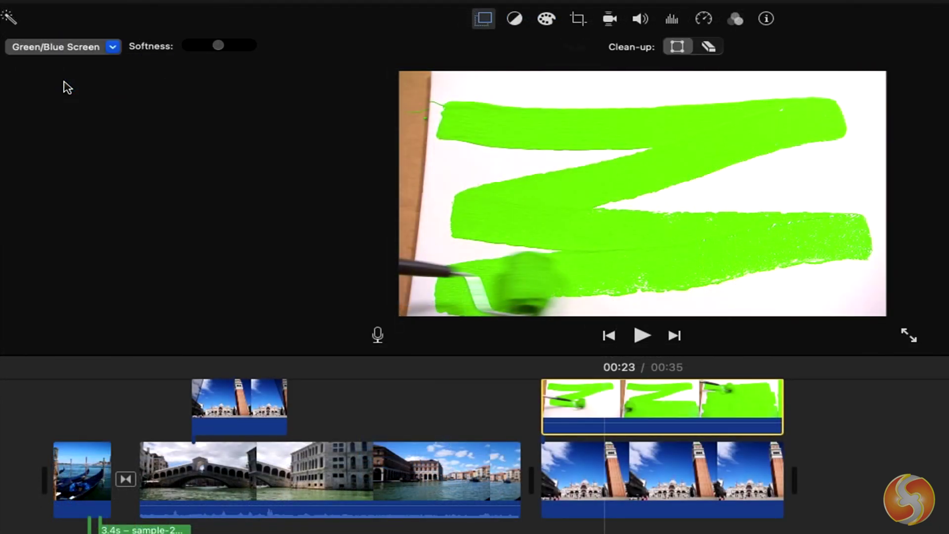
{"action": "left_click", "coordinate": [641, 335]}
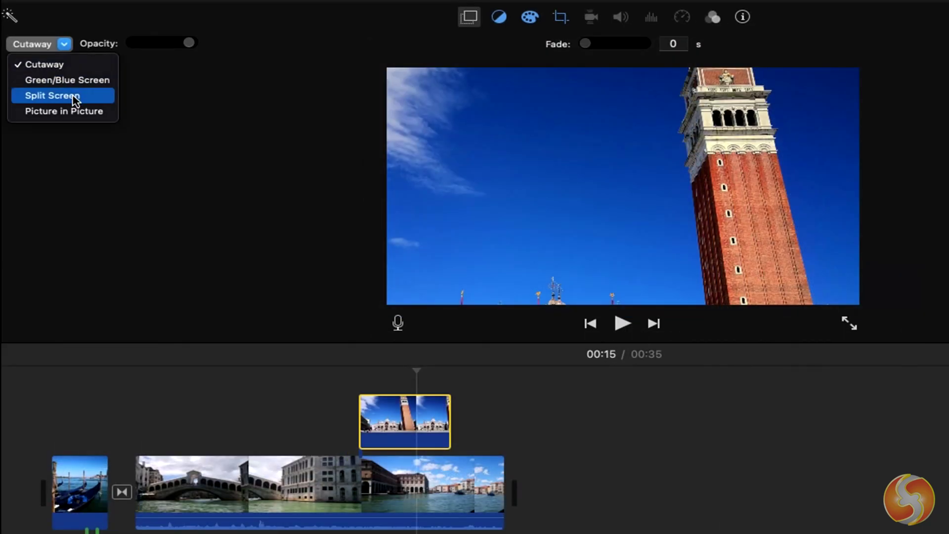
{"action": "left_click", "coordinate": [73, 96]}
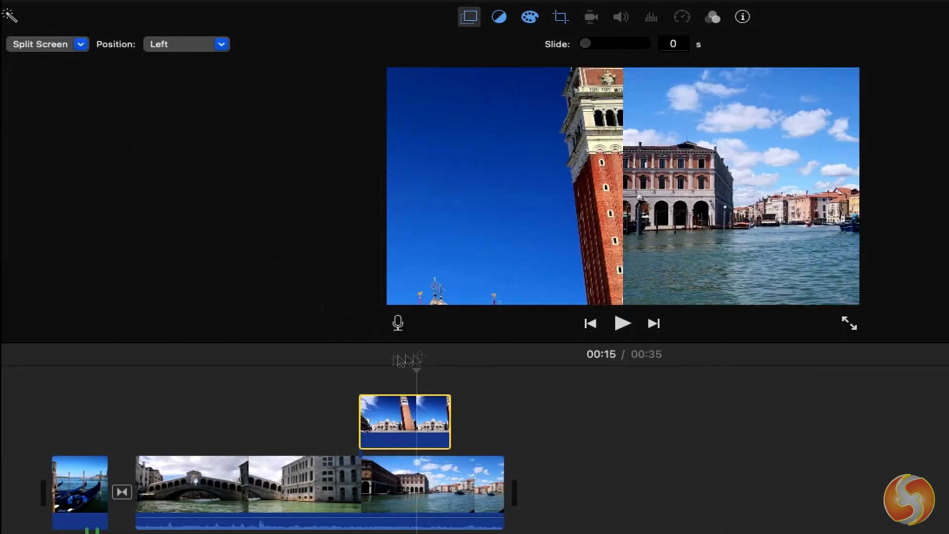
{"action": "left_click", "coordinate": [405, 361]}
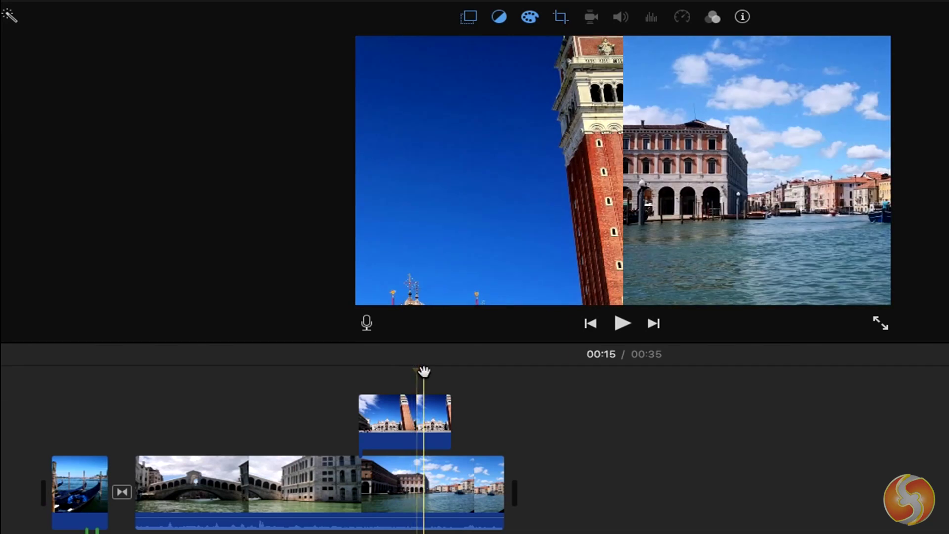
- Switch the overlay to Picture in Picture, enlarge and reposition the inset, and remove its border
{"action": "left_click", "coordinate": [431, 415]}
{"action": "left_click", "coordinate": [82, 44]}
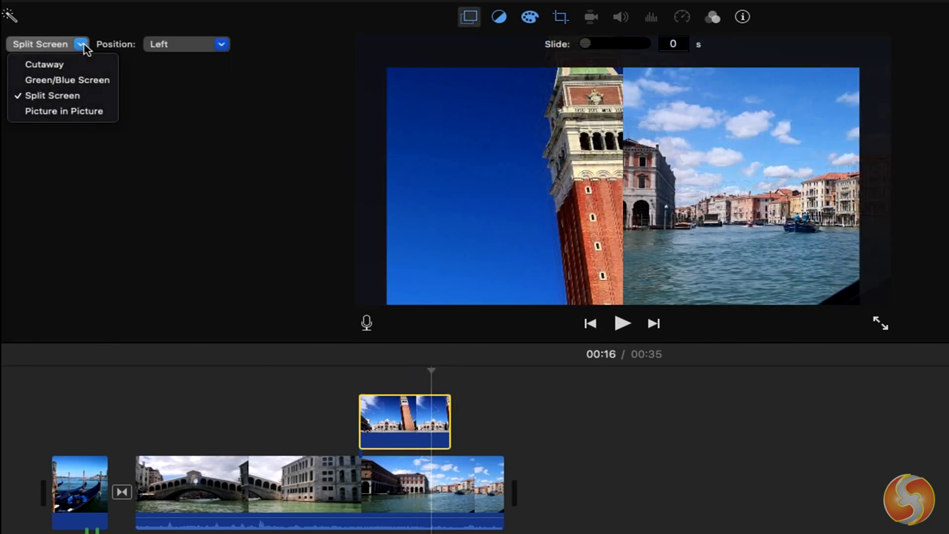
{"action": "left_click", "coordinate": [71, 113]}
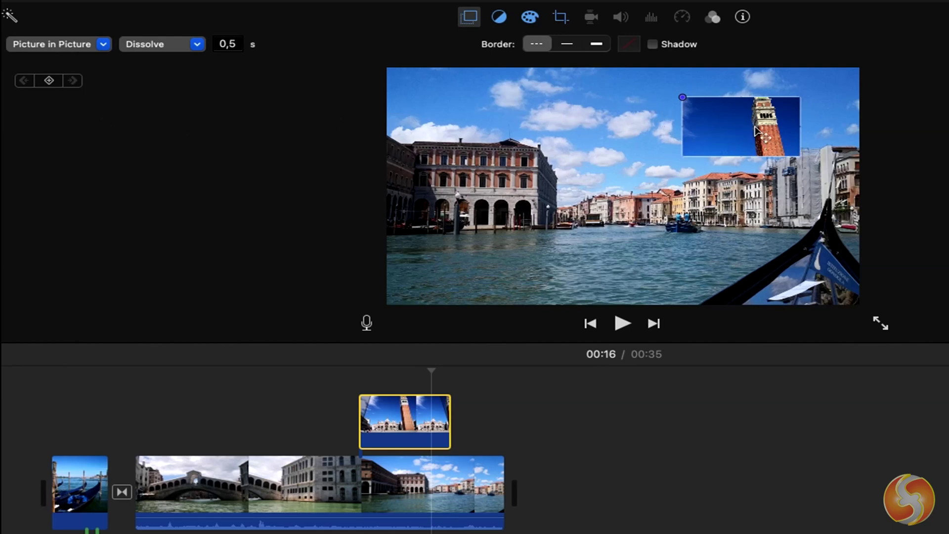
{"action": "left_click_drag", "start_coordinate": [755, 131], "coordinate": [690, 166]}
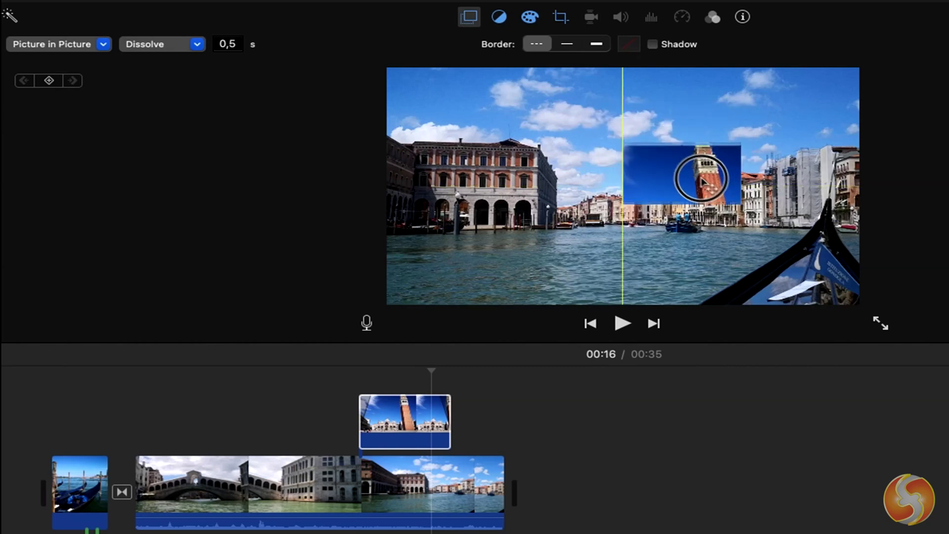
{"action": "left_click_drag", "start_coordinate": [689, 163], "coordinate": [594, 187]}
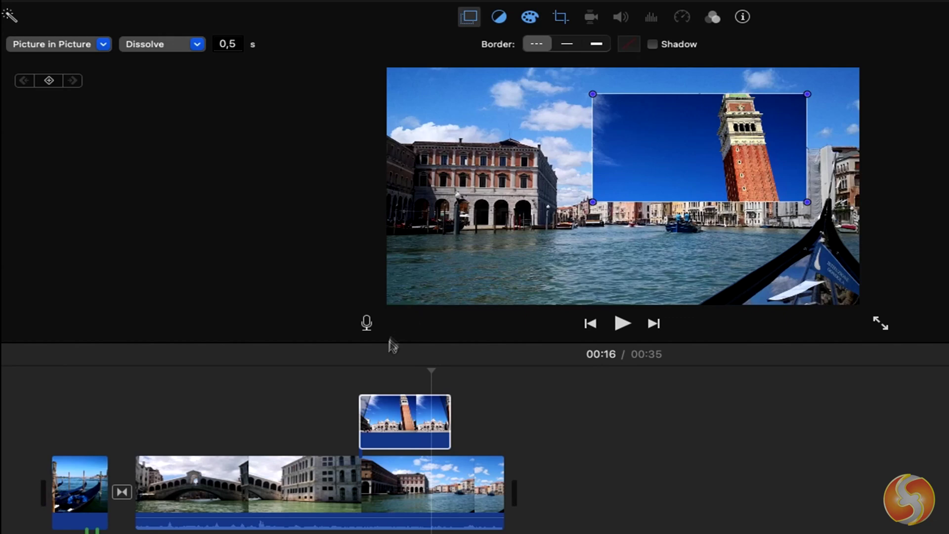
{"action": "left_click", "coordinate": [567, 44]}
{"action": "left_click", "coordinate": [596, 45]}
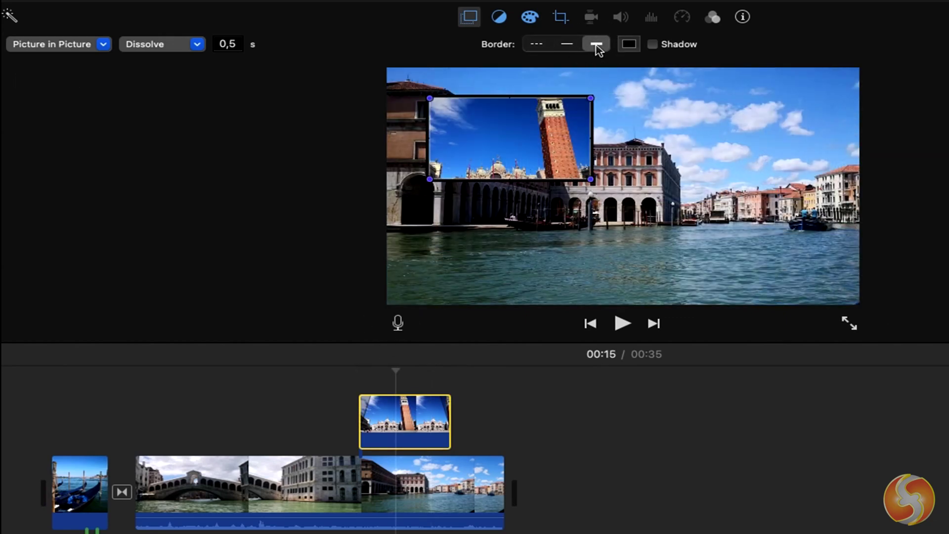
{"action": "left_click", "coordinate": [536, 44]}
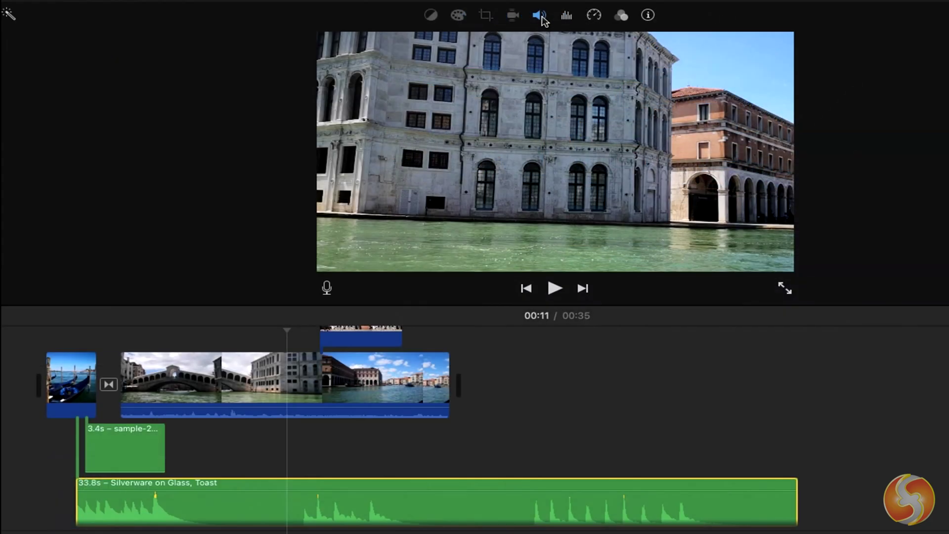
- Check the Toast clip's volume and equalizer settings, keeping the Flat preset
{"action": "left_click", "coordinate": [542, 19]}
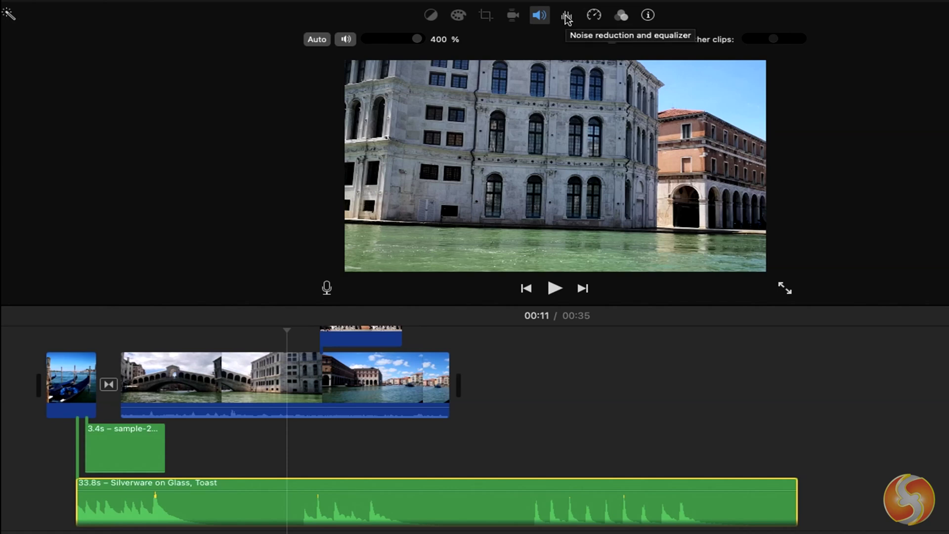
{"action": "left_click", "coordinate": [567, 19]}
{"action": "left_click", "coordinate": [766, 41]}
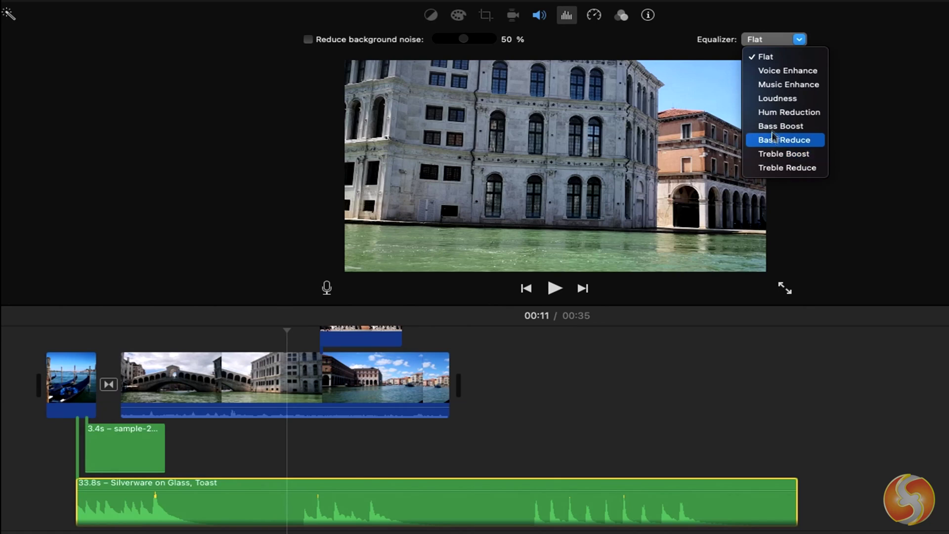
{"action": "left_click", "coordinate": [645, 41]}
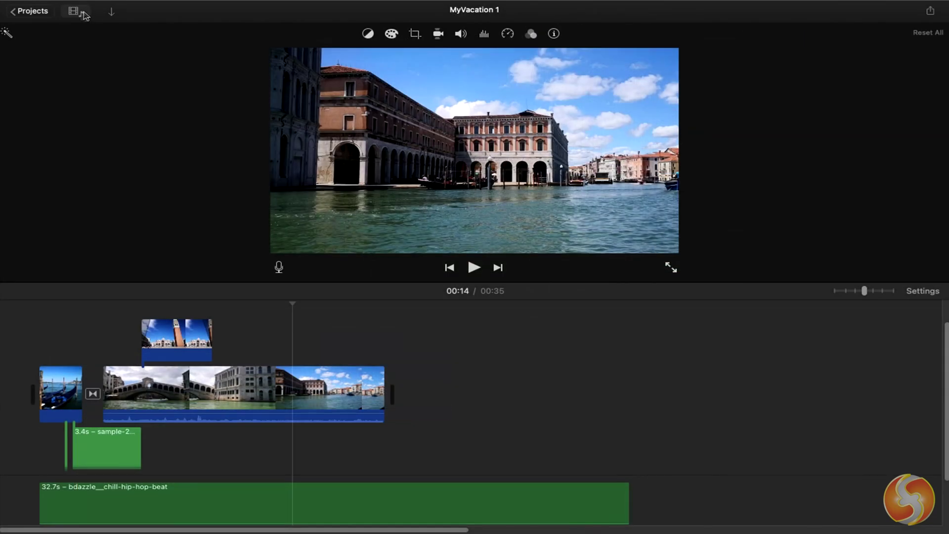
- Add the Sideways Drift title from the Titles browser to the timeline
{"action": "left_click", "coordinate": [79, 14]}
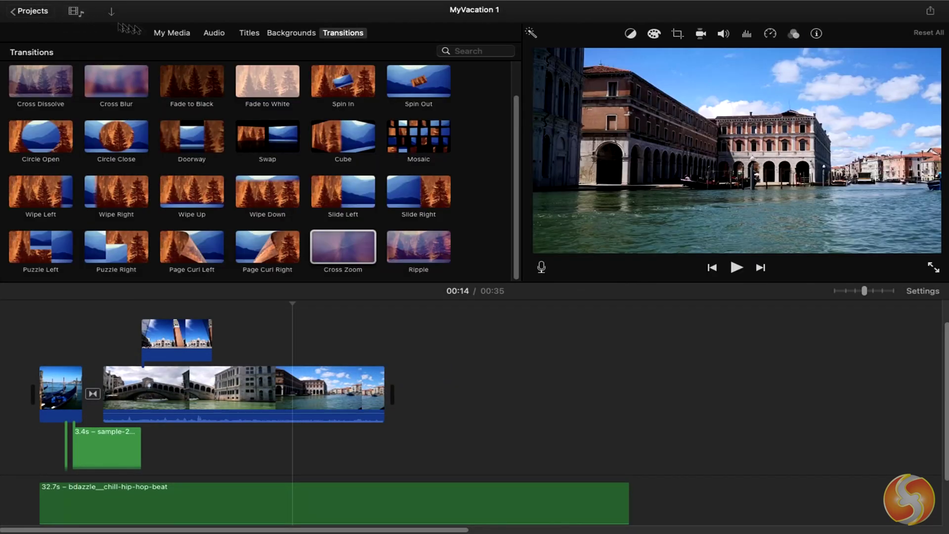
{"action": "left_click", "coordinate": [256, 35]}
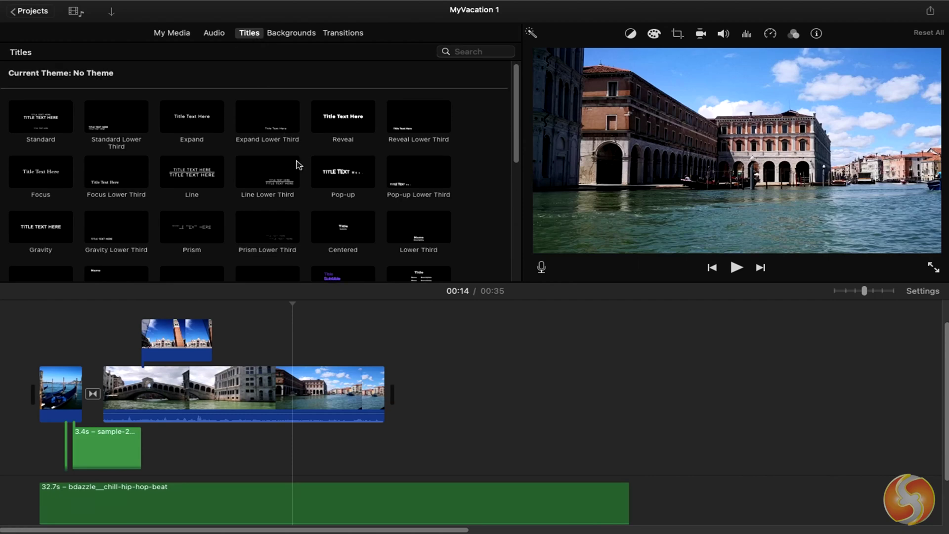
{"action": "scroll", "coordinate": [296, 163], "scroll_direction": "down", "scroll_amount": 3}
{"action": "scroll", "coordinate": [296, 163], "scroll_direction": "down", "scroll_amount": 2}
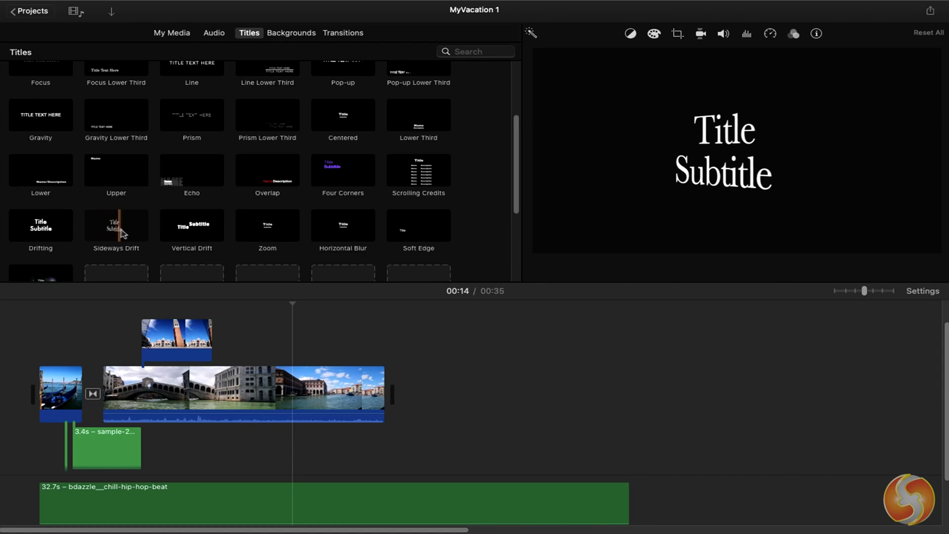
{"action": "left_click_drag", "start_coordinate": [146, 236], "coordinate": [354, 341]}
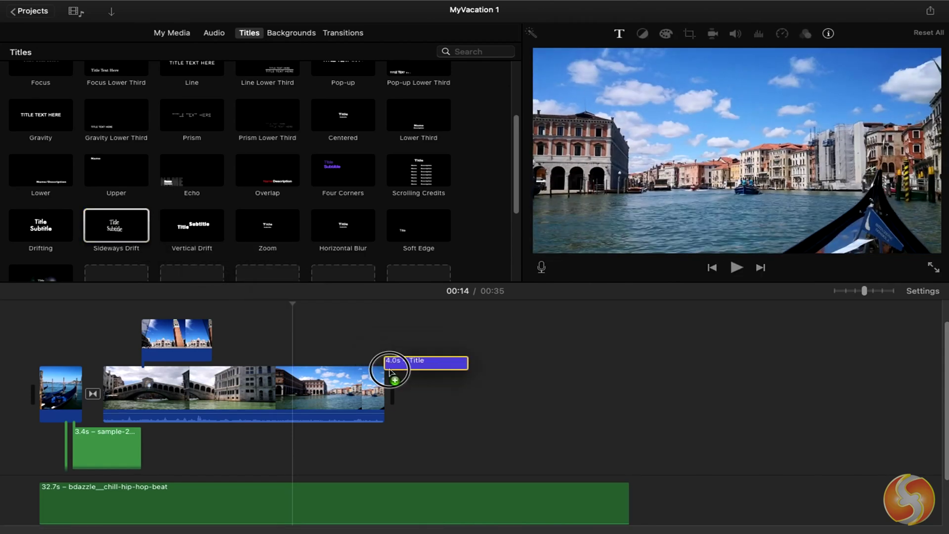
{"action": "left_click_drag", "start_coordinate": [354, 341], "coordinate": [409, 394]}
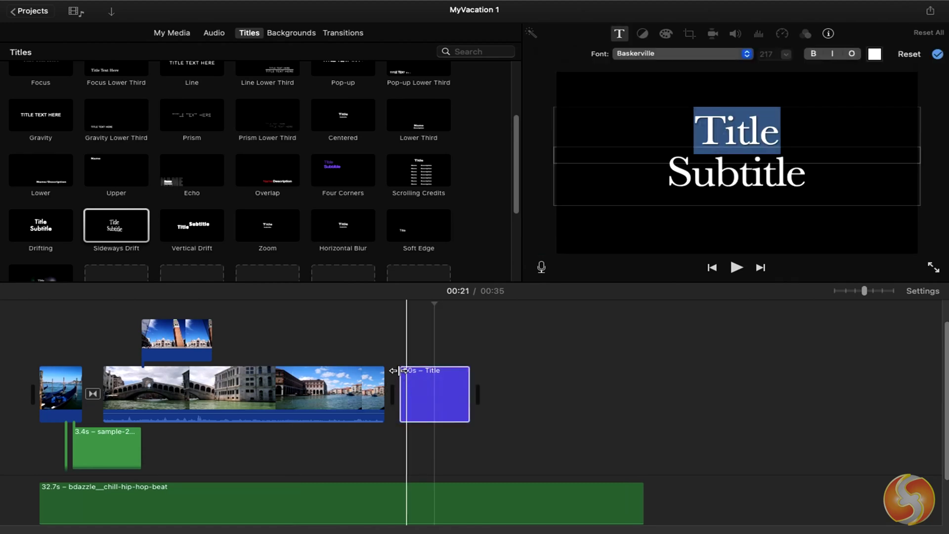
- Place the 4.6-second title above the last Venice clip and preview it
{"action": "mouse_move", "coordinate": [403, 371]}
{"action": "left_mouse_down"}
{"action": "mouse_move", "coordinate": [322, 336]}
{"action": "mouse_move", "coordinate": [325, 353]}
{"action": "mouse_move", "coordinate": [371, 357]}
{"action": "left_mouse_up"}
{"action": "left_click_drag", "start_coordinate": [421, 357], "coordinate": [475, 356]}
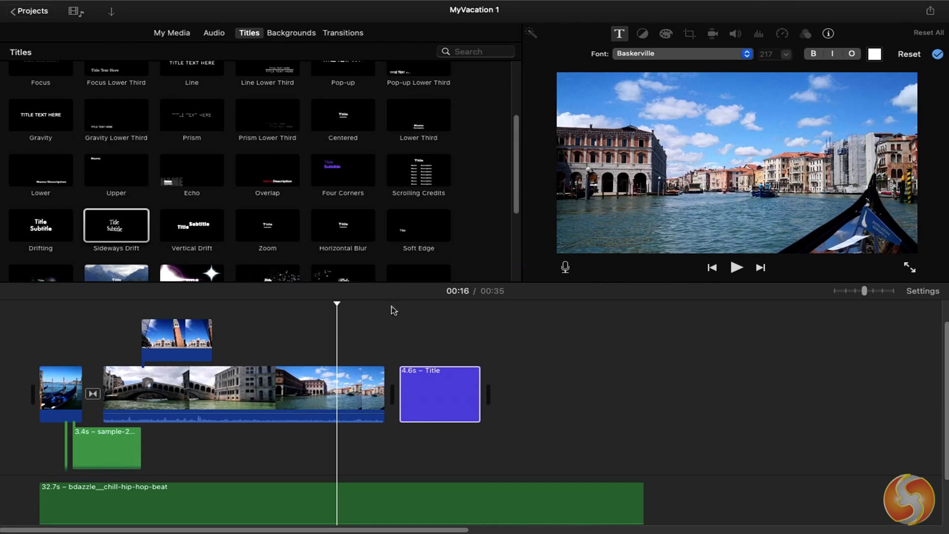
{"action": "left_click", "coordinate": [394, 307]}
{"action": "left_click", "coordinate": [736, 267]}
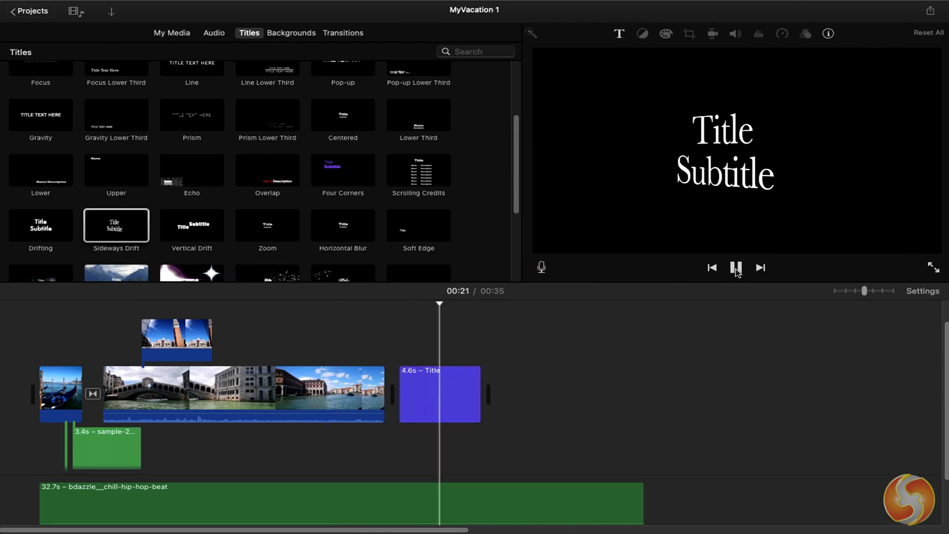
{"action": "left_click_drag", "start_coordinate": [435, 390], "coordinate": [318, 345]}
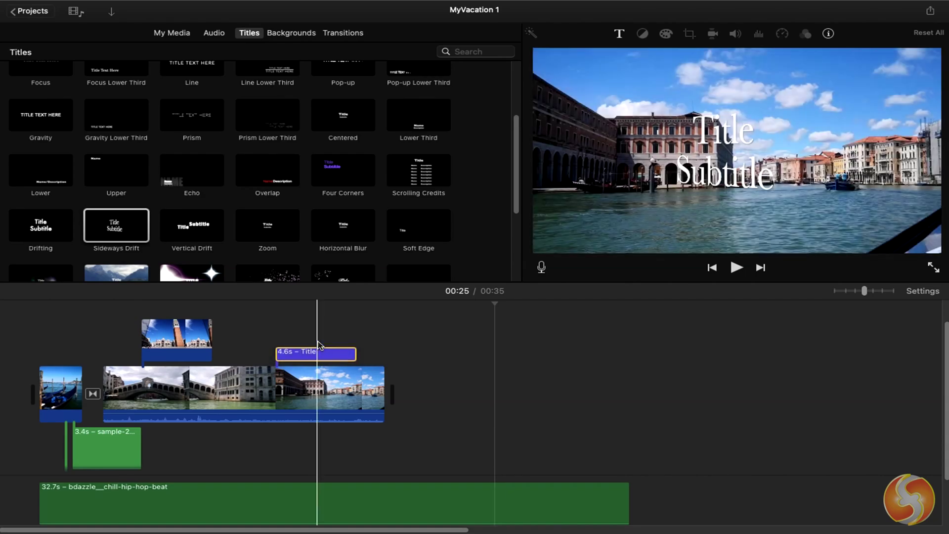
- Preview the title and change its top line to 'Welcome to Venice'
{"action": "left_click", "coordinate": [271, 326]}
{"action": "left_click", "coordinate": [736, 268]}
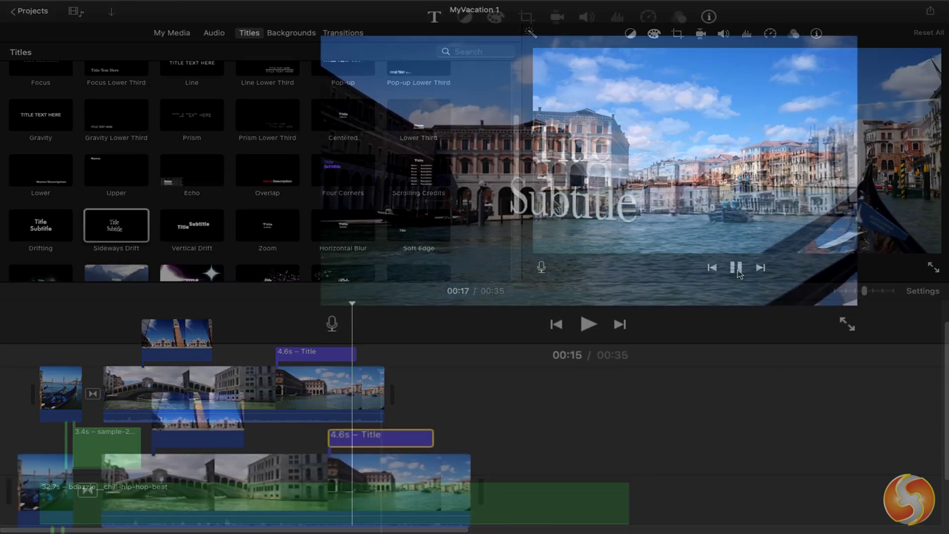
{"action": "left_click", "coordinate": [554, 204]}
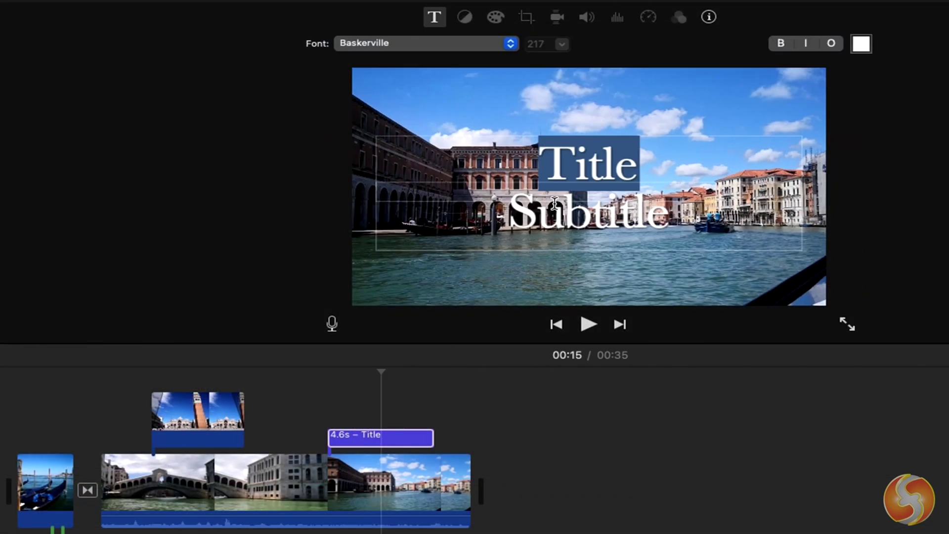
{"action": "left_click", "coordinate": [594, 170]}
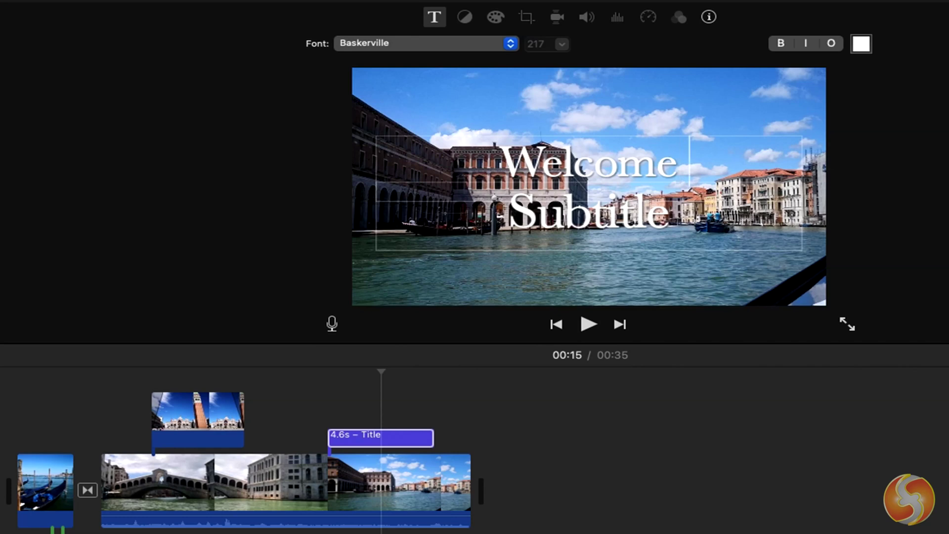
{"action": "type", "text": " to"}
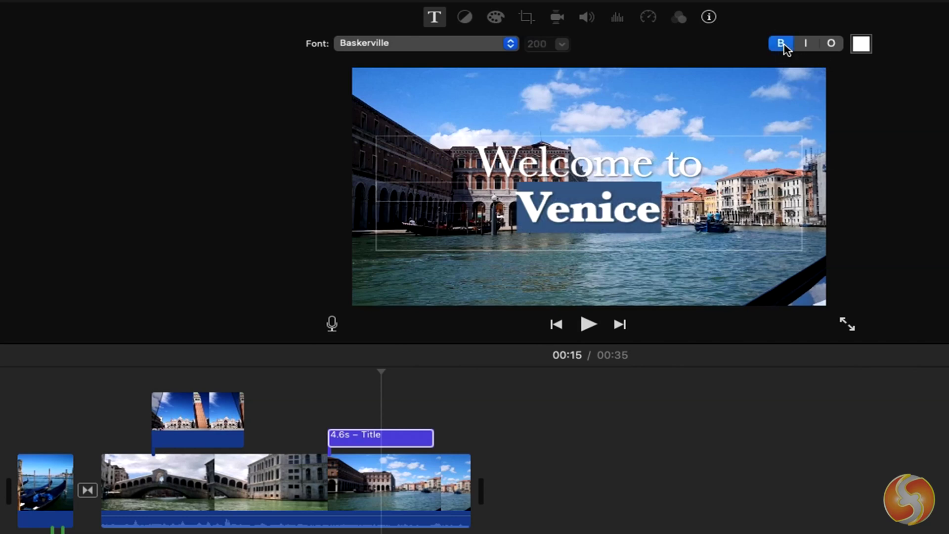
- Make 'Venice' bold and yellow using the Colors panel, then preview the title
{"action": "left_click", "coordinate": [861, 46]}
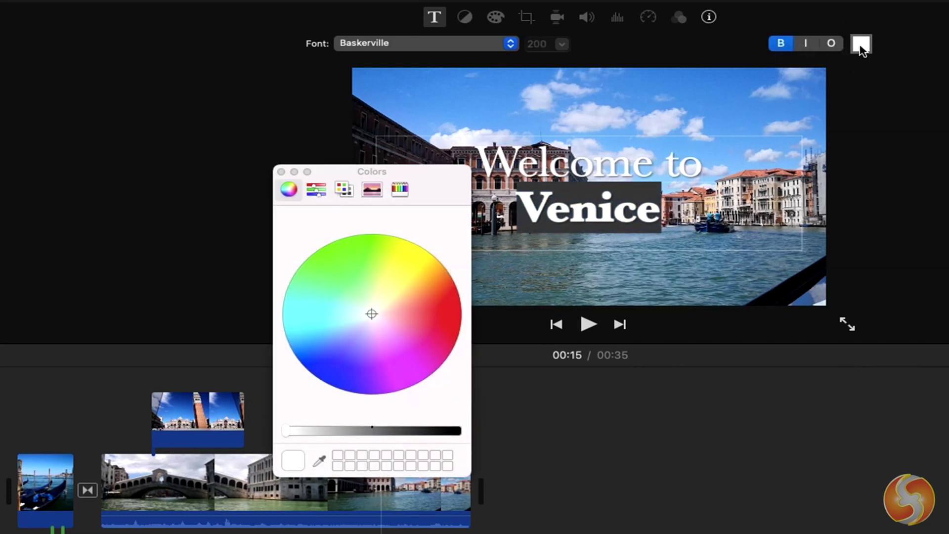
{"action": "mouse_move", "coordinate": [417, 297]}
{"action": "left_mouse_down"}
{"action": "mouse_move", "coordinate": [445, 310]}
{"action": "mouse_move", "coordinate": [445, 282]}
{"action": "left_mouse_up"}
{"action": "left_click", "coordinate": [759, 188]}
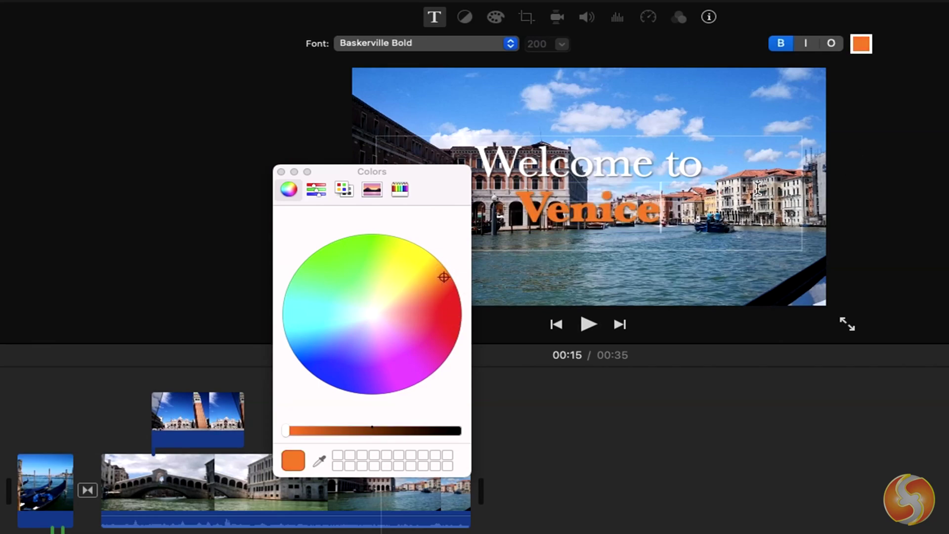
{"action": "left_click", "coordinate": [741, 435]}
{"action": "key", "text": "space"}
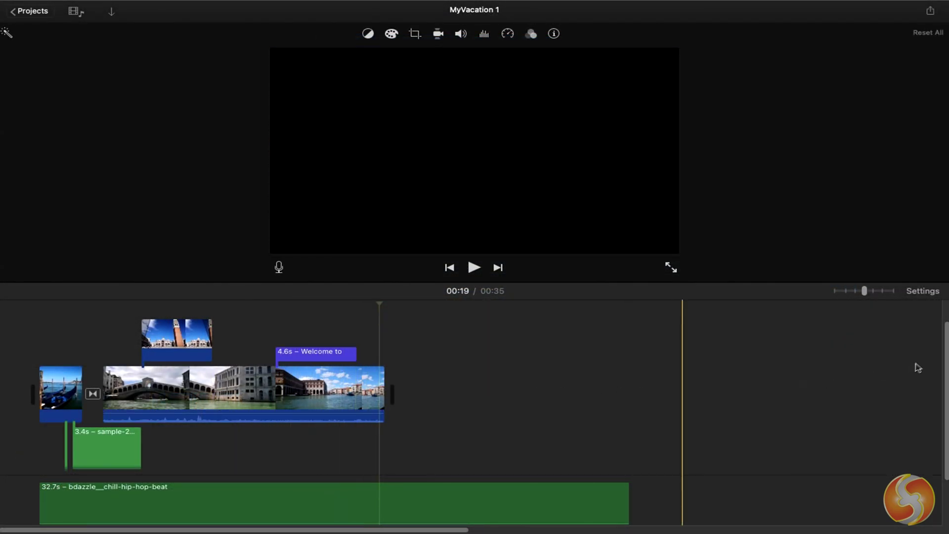
- Show the Share destinations for MyVacation 1
{"action": "scroll", "coordinate": [942, 359], "scroll_direction": "down", "scroll_amount": 2}
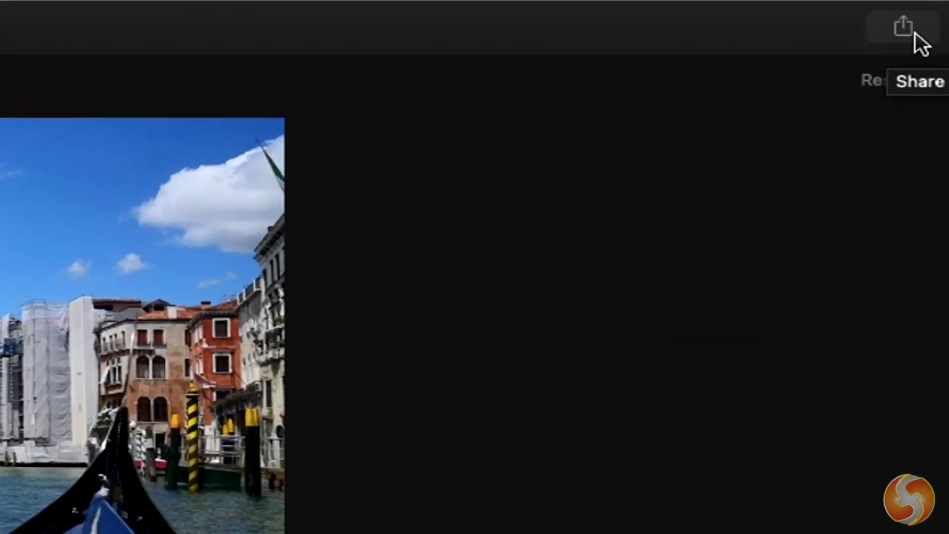
{"action": "left_click", "coordinate": [931, 16]}
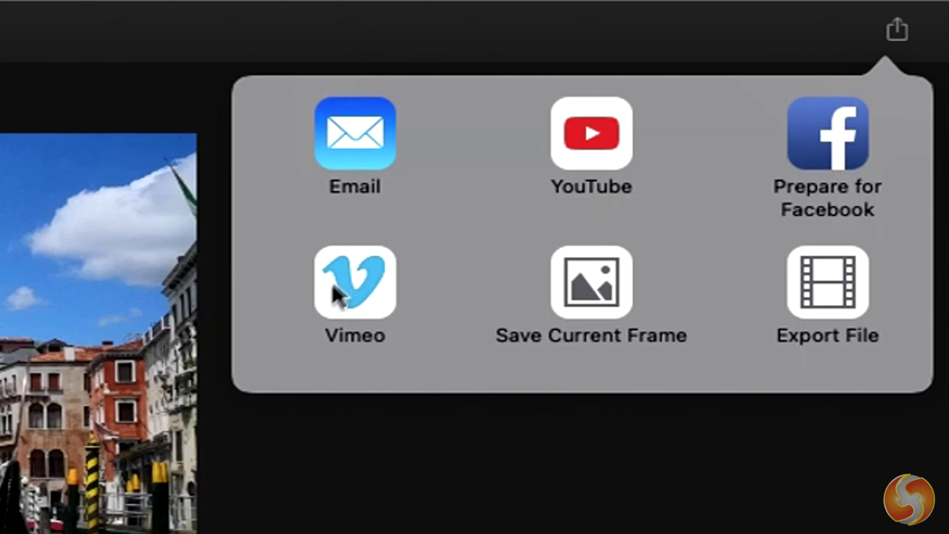
- Set up Export File with Video and Audio, 720p, High quality and Faster compression
{"action": "left_click", "coordinate": [836, 296]}
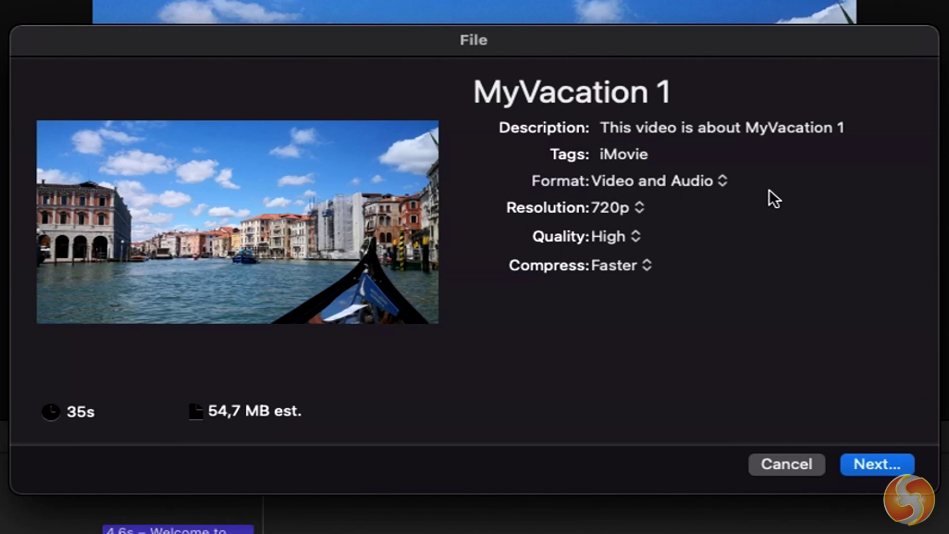
{"action": "left_click", "coordinate": [722, 182]}
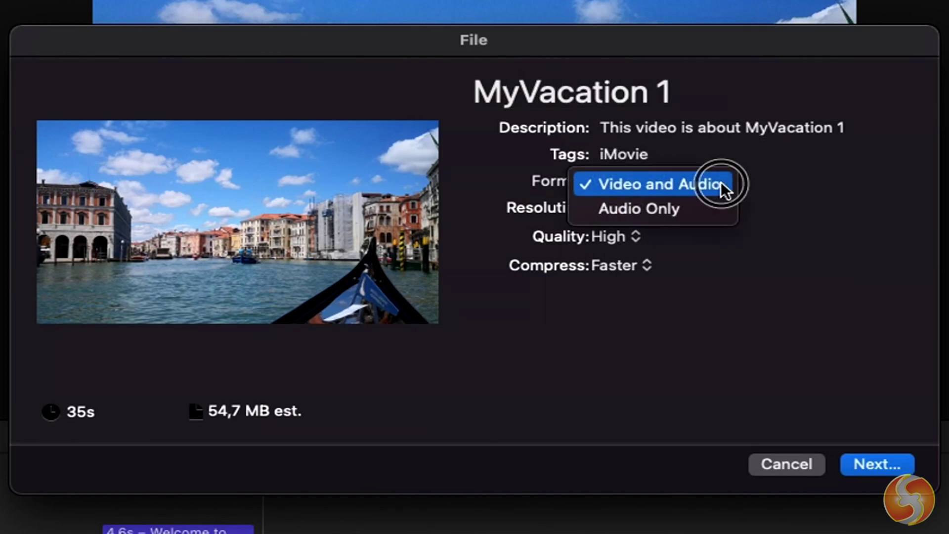
{"action": "left_click", "coordinate": [702, 183]}
{"action": "left_click", "coordinate": [645, 215]}
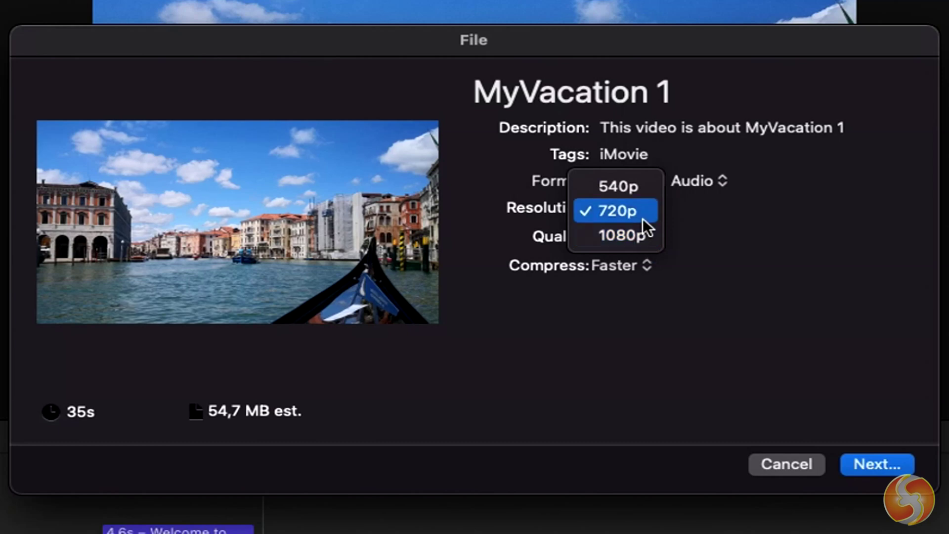
{"action": "left_click", "coordinate": [645, 217]}
{"action": "left_click", "coordinate": [637, 242]}
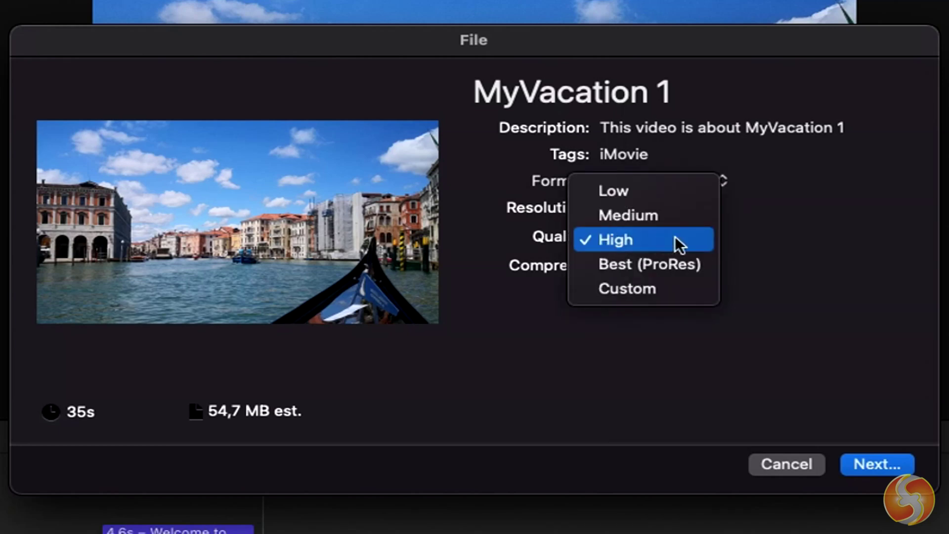
{"action": "left_click", "coordinate": [683, 242]}
{"action": "left_click", "coordinate": [648, 268]}
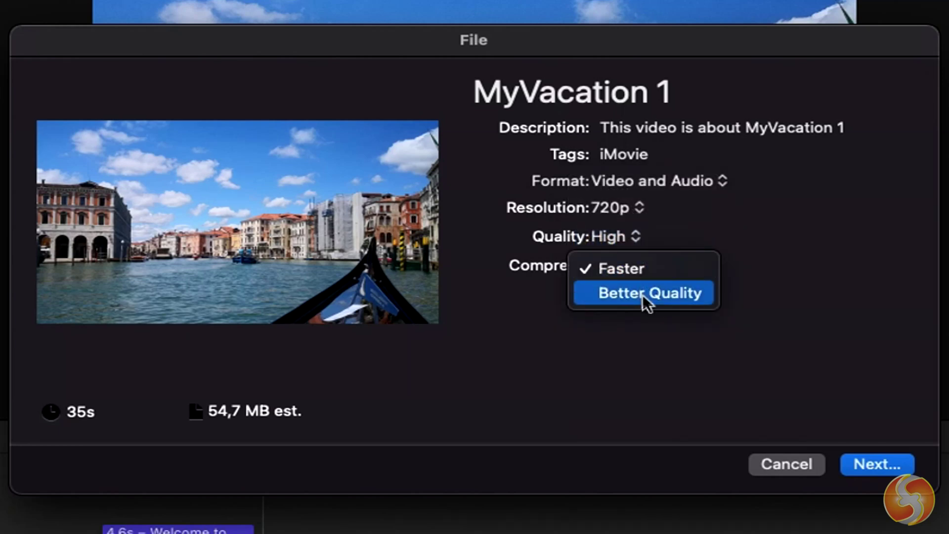
{"action": "left_click", "coordinate": [651, 274]}
{"action": "left_click", "coordinate": [884, 467]}
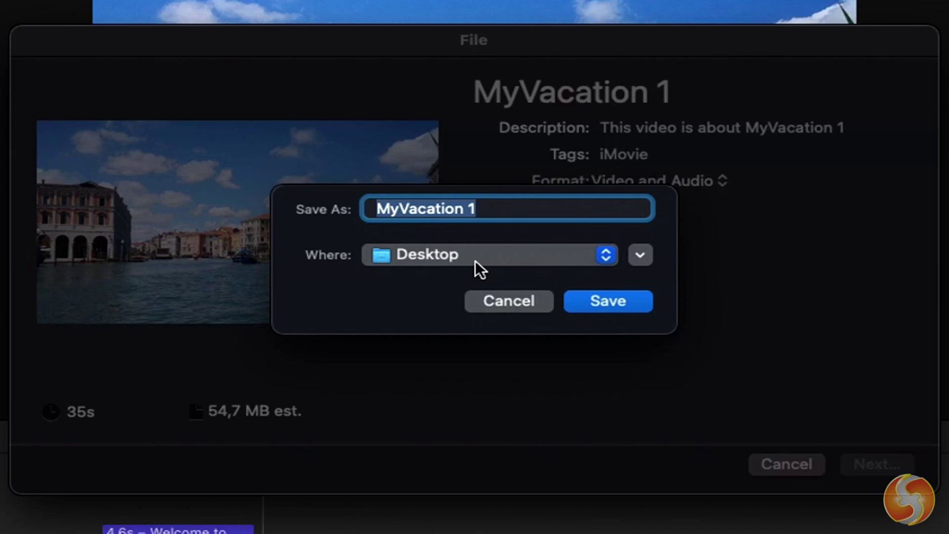
- Save the exported movie to the Desktop and check the export's progress
{"action": "left_click", "coordinate": [608, 302]}
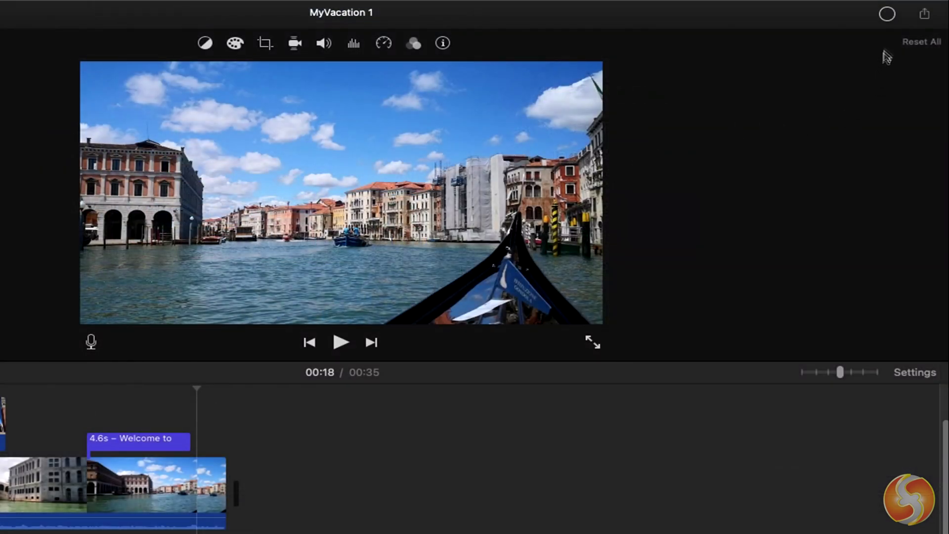
{"action": "left_click", "coordinate": [887, 14]}
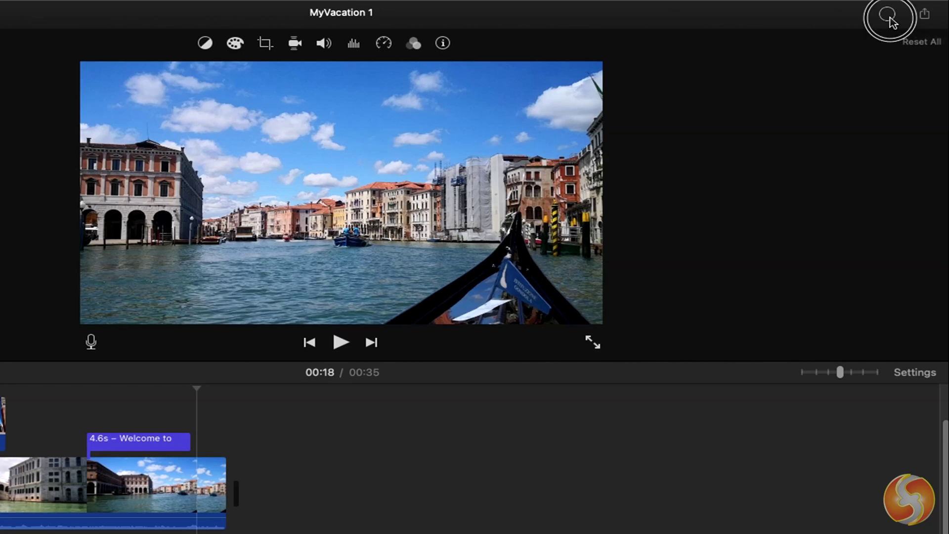